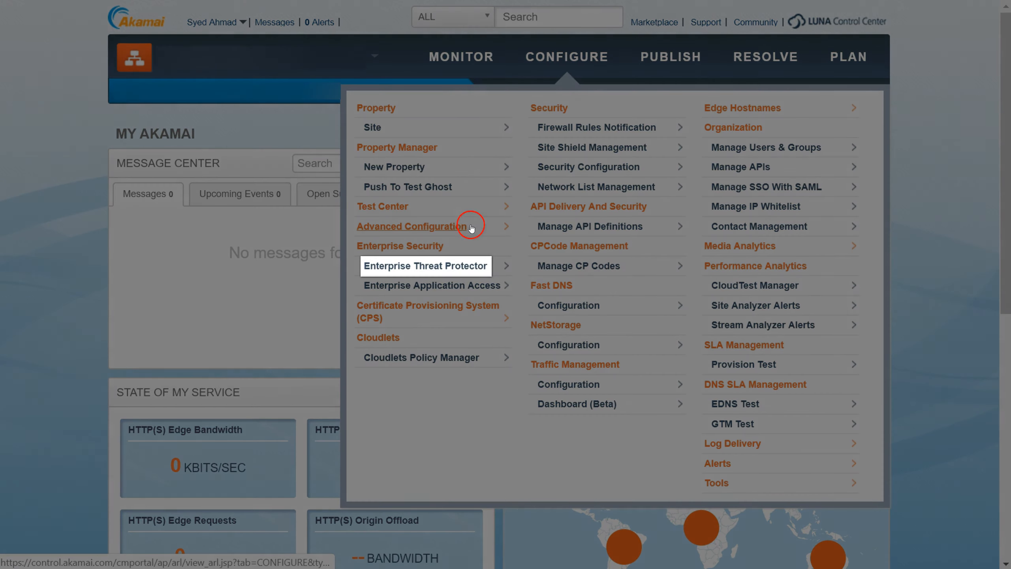
Open the Enterprise Threat Protector configuration and dismiss the new features notice
left_click(463, 266)
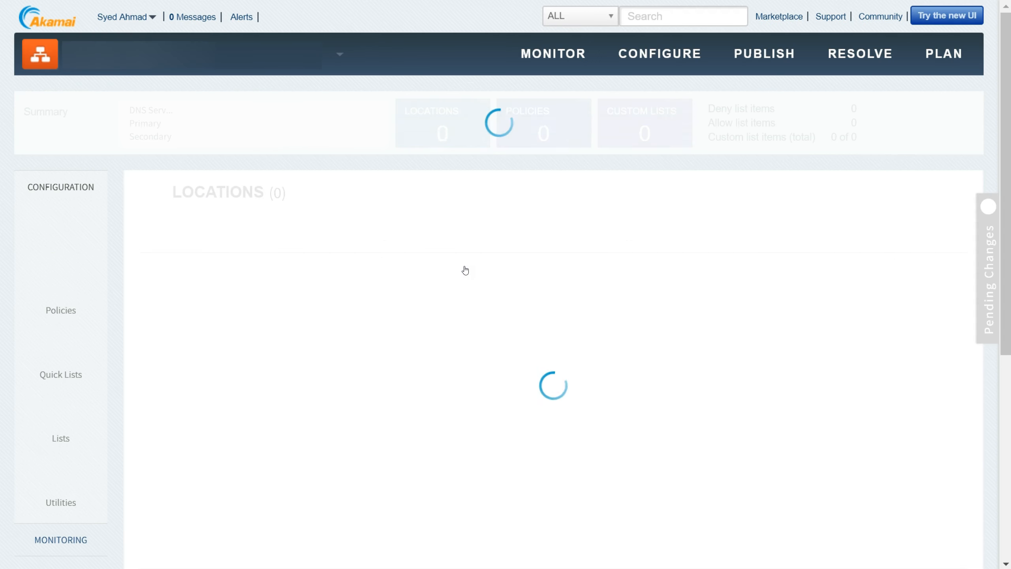
left_click(468, 264)
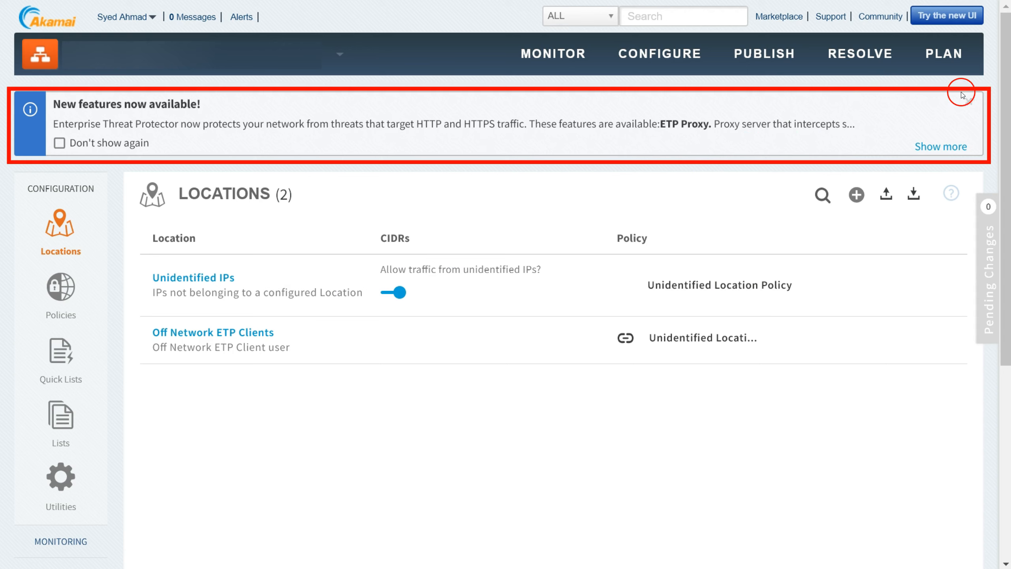
left_click(969, 102)
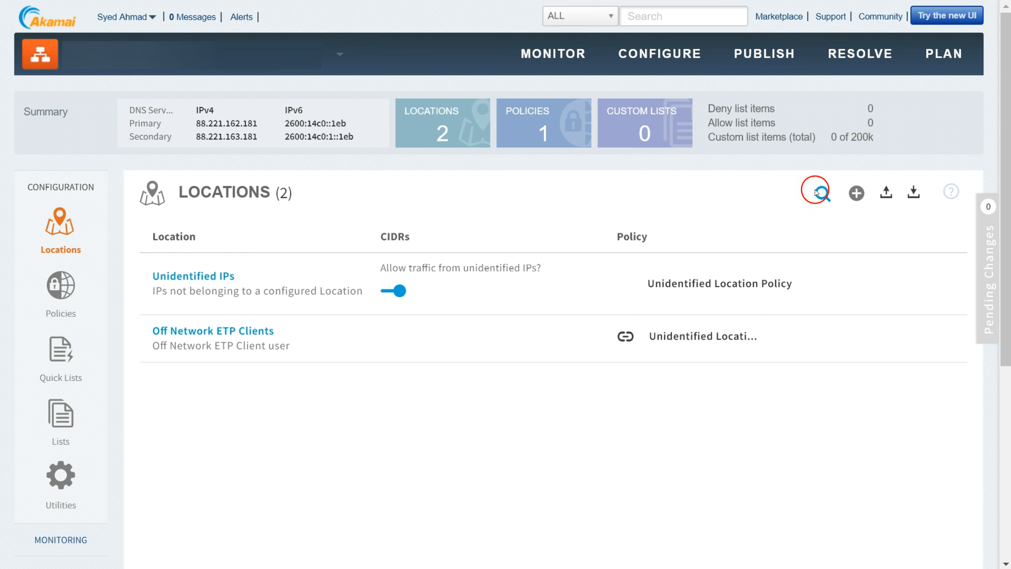
Create a location named Manhattan and add the IP address 71.178.183.140 to it
left_click(857, 193)
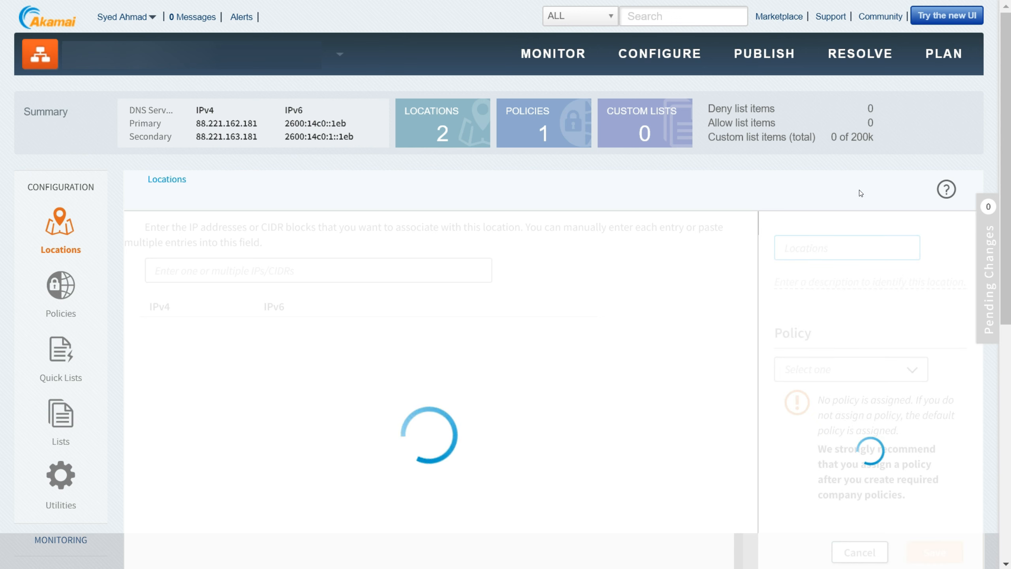
type("M")
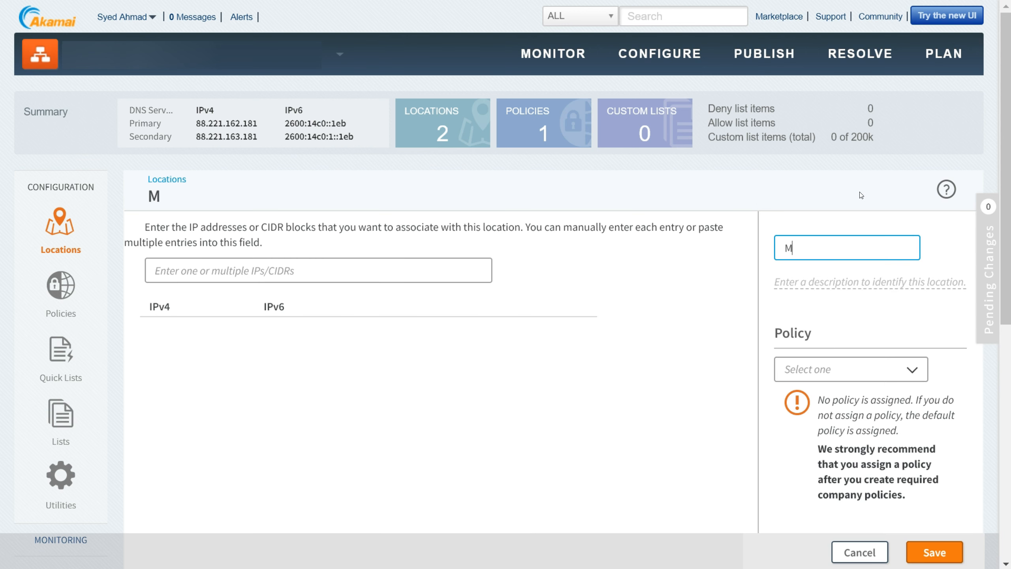
type("anhattan")
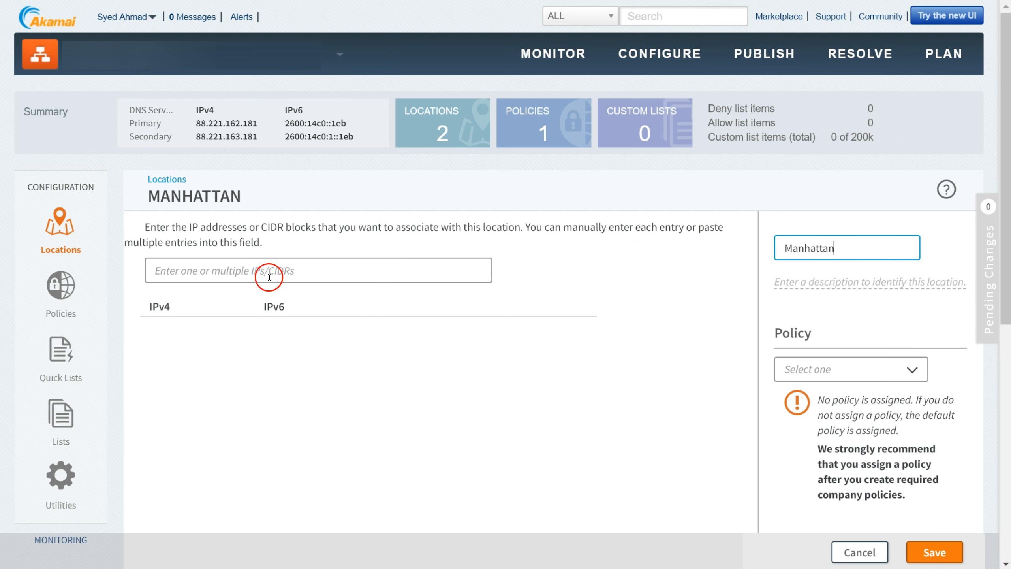
left_click(155, 270)
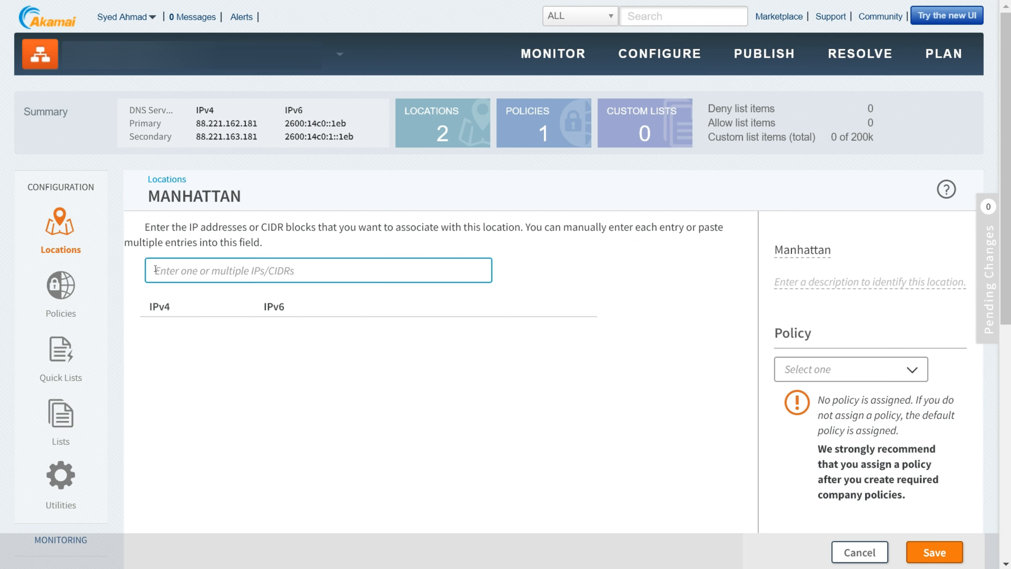
type("71.178.183.140")
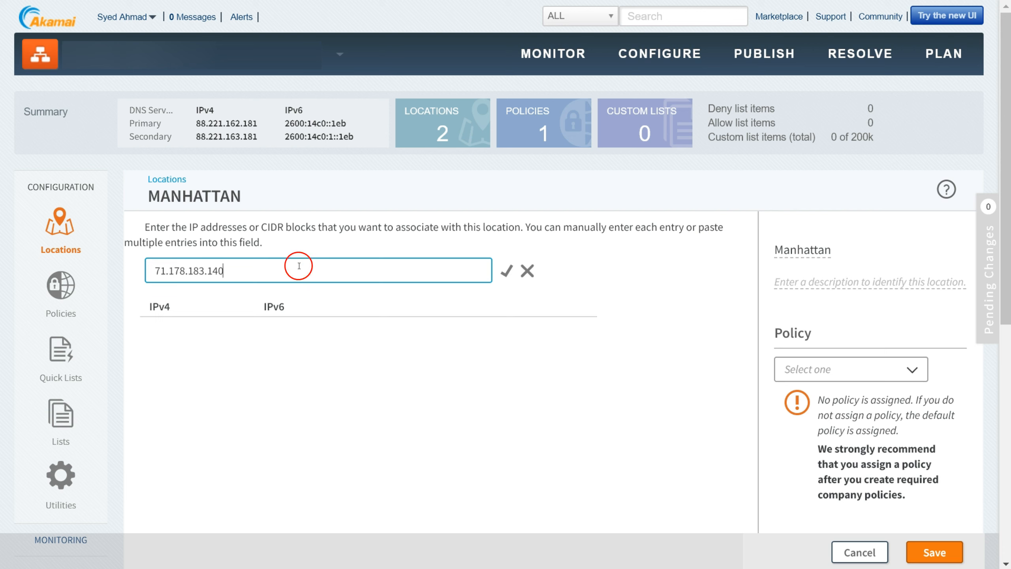
left_click(511, 273)
Try to add the CIDR block 71.178.183.0/24 to the Manhattan location
left_click(395, 278)
type("71.178.183.140")
key("BackSpace")
key("BackSpace")
key("BackSpace")
type("0/24")
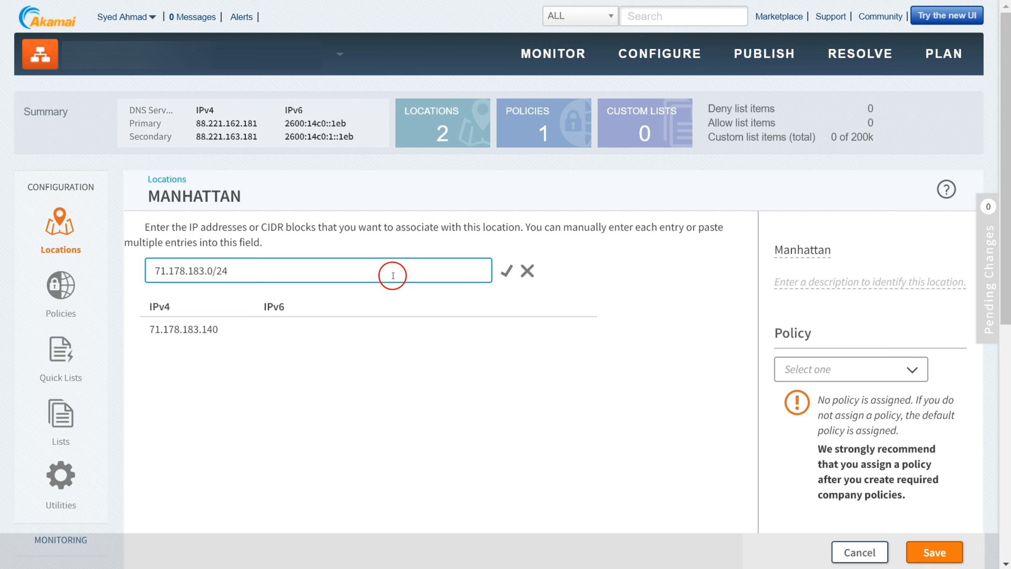
key("Return")
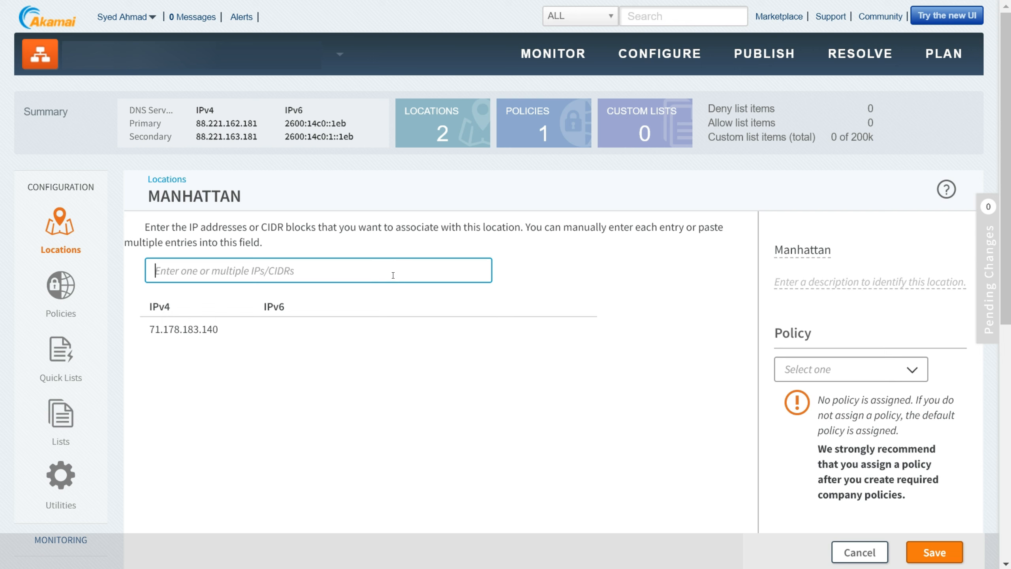
Assign the Unidentified Location Policy to Manhattan, save the location and return to the locations list
left_click(802, 374)
left_click(802, 374)
left_click(918, 549)
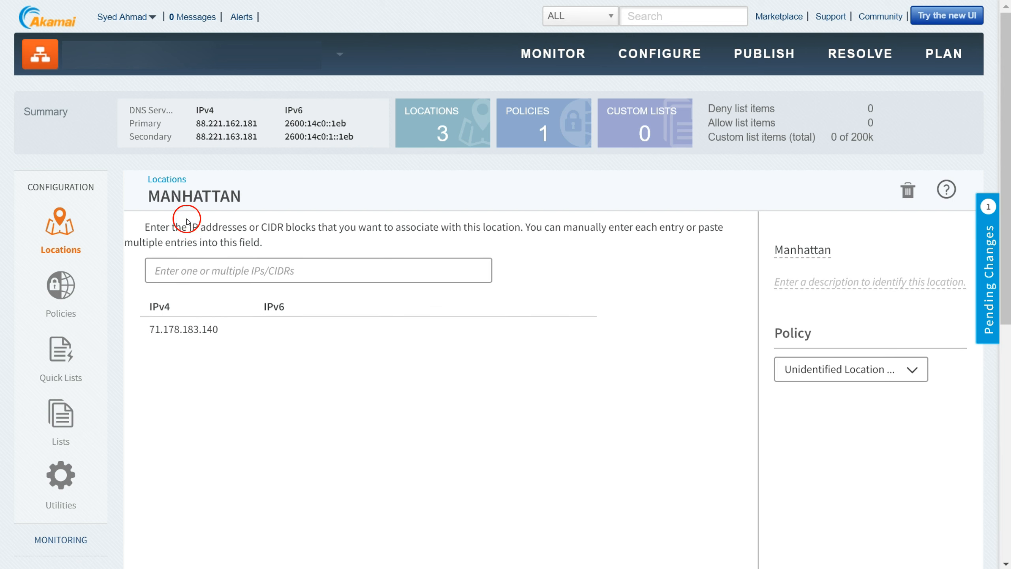
left_click(178, 180)
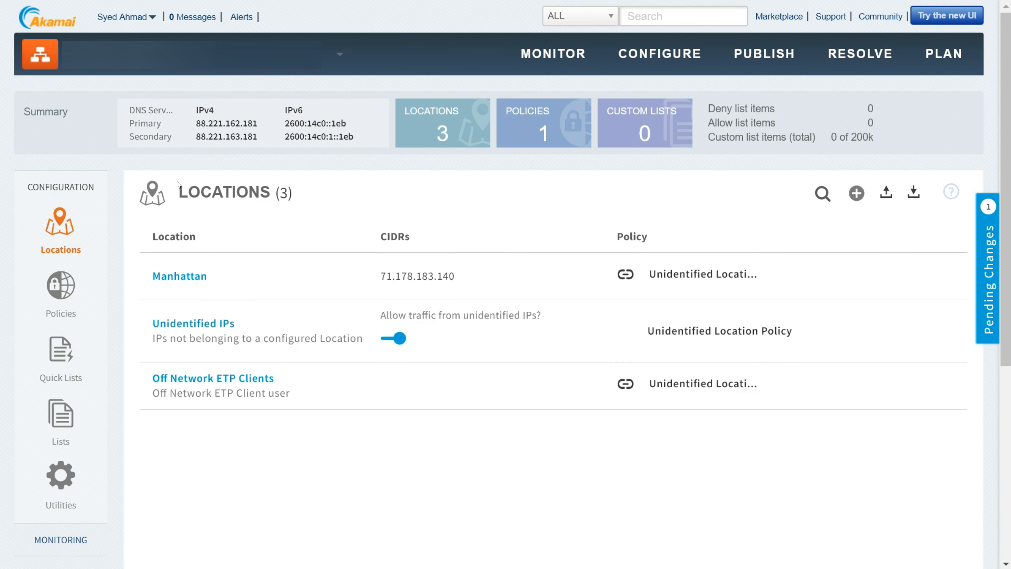
Consult the help page about locations and return to the locations list
mouse_move(145, 272)
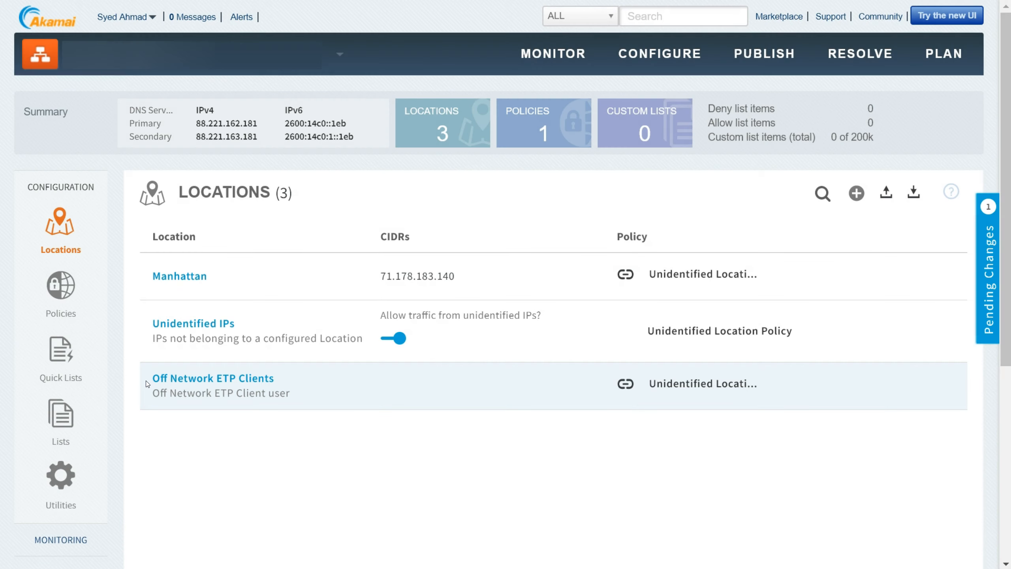
left_click(148, 384)
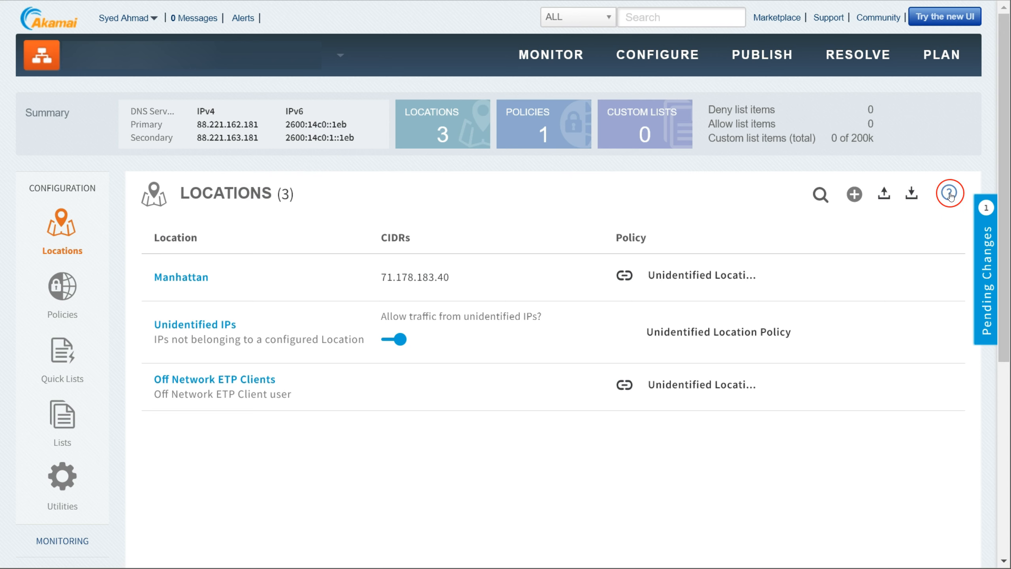
left_click(951, 194)
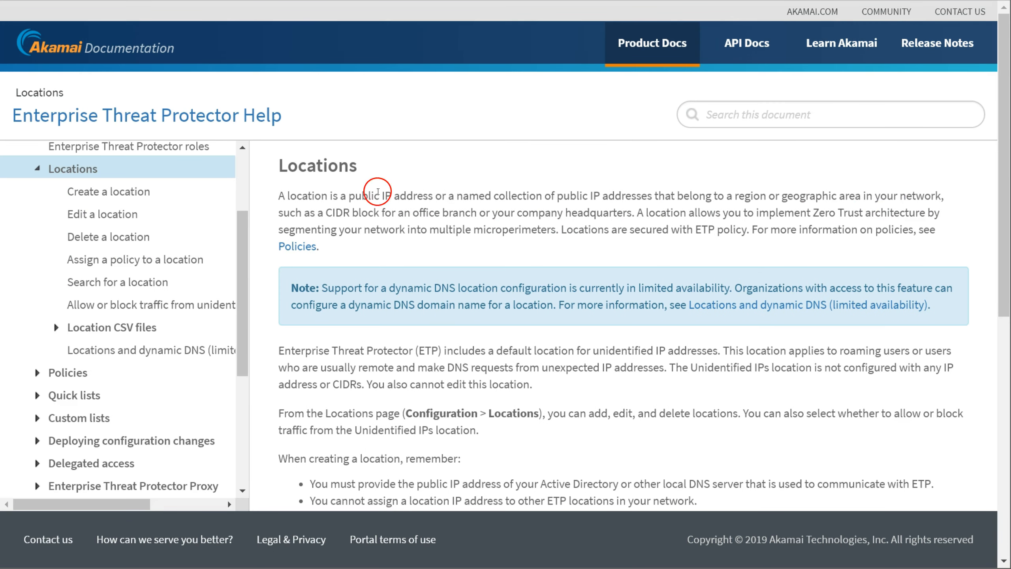
double_click(334, 165)
left_click(342, 200)
key("ctrl+w")
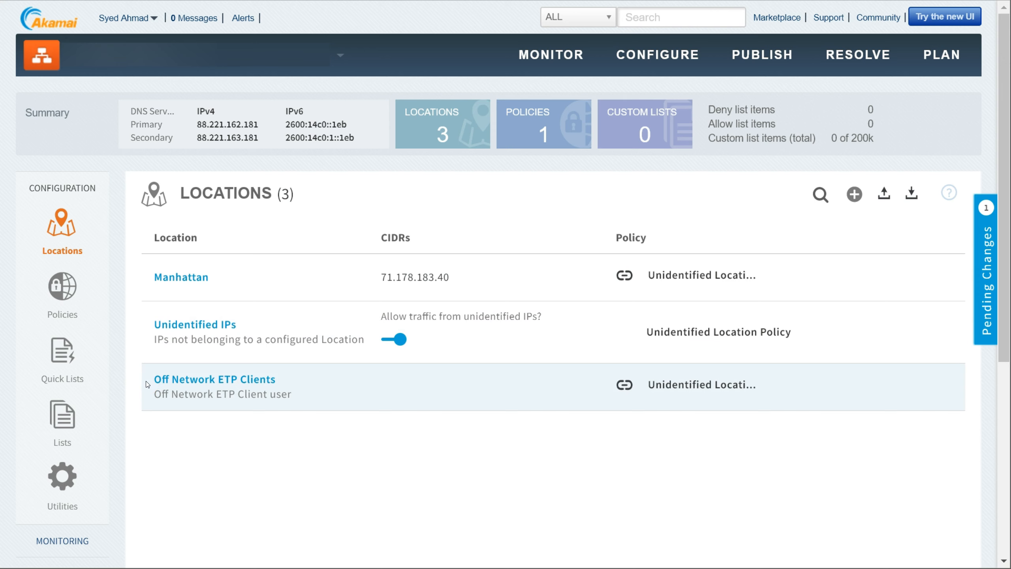
left_click(145, 381)
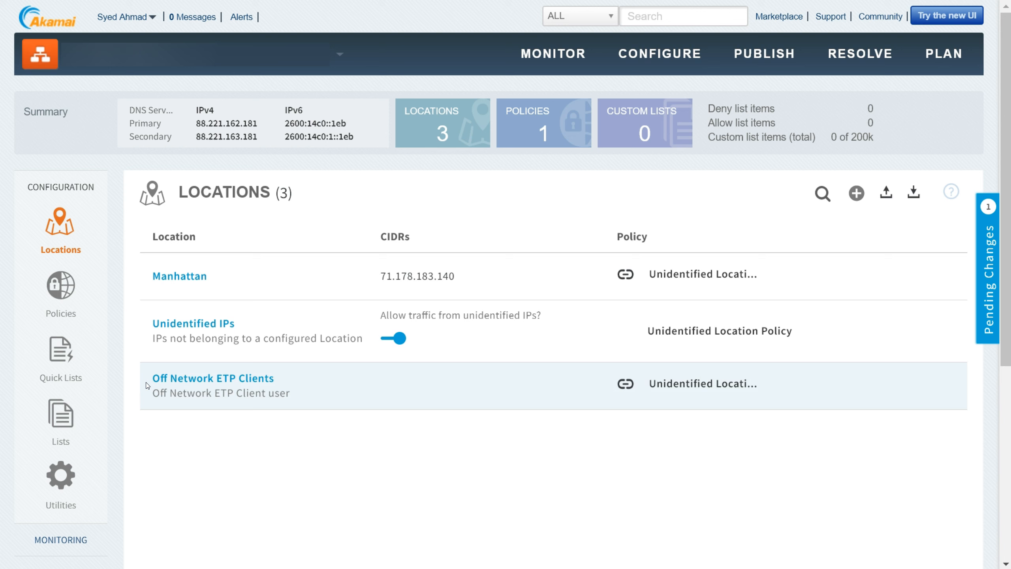
Start a new policy and name it Corporate
left_click(66, 300)
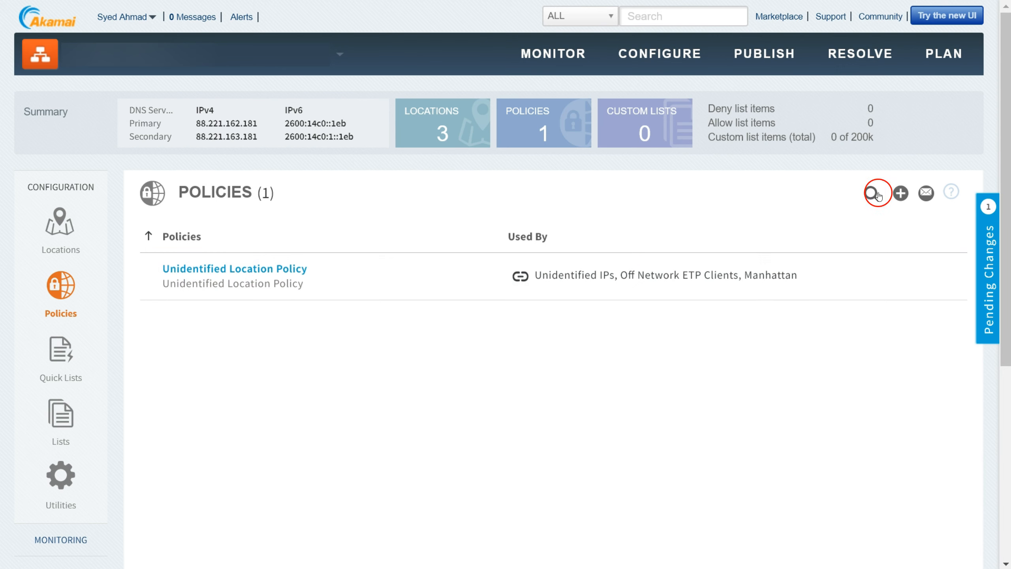
left_click(899, 195)
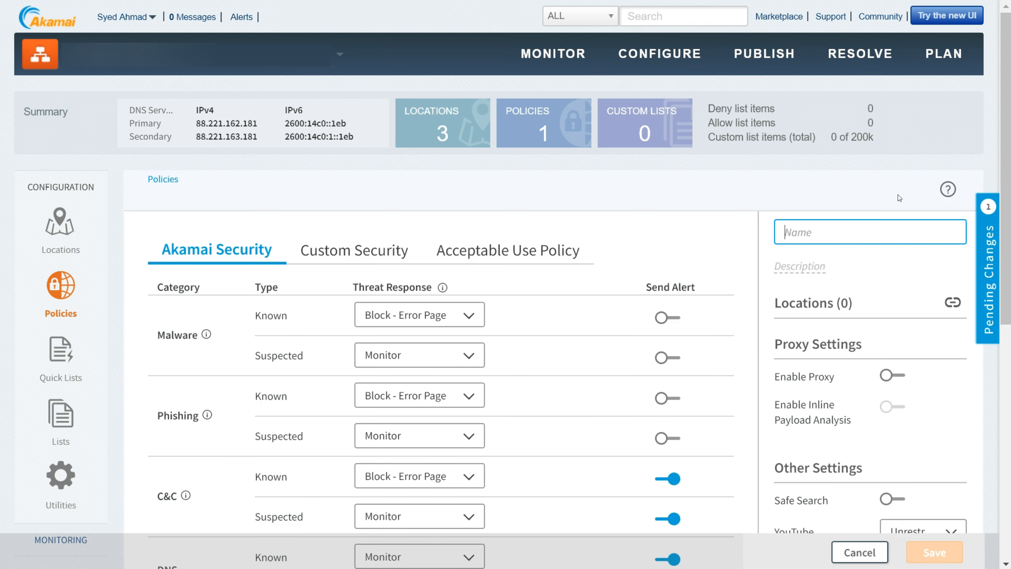
type("Corporate")
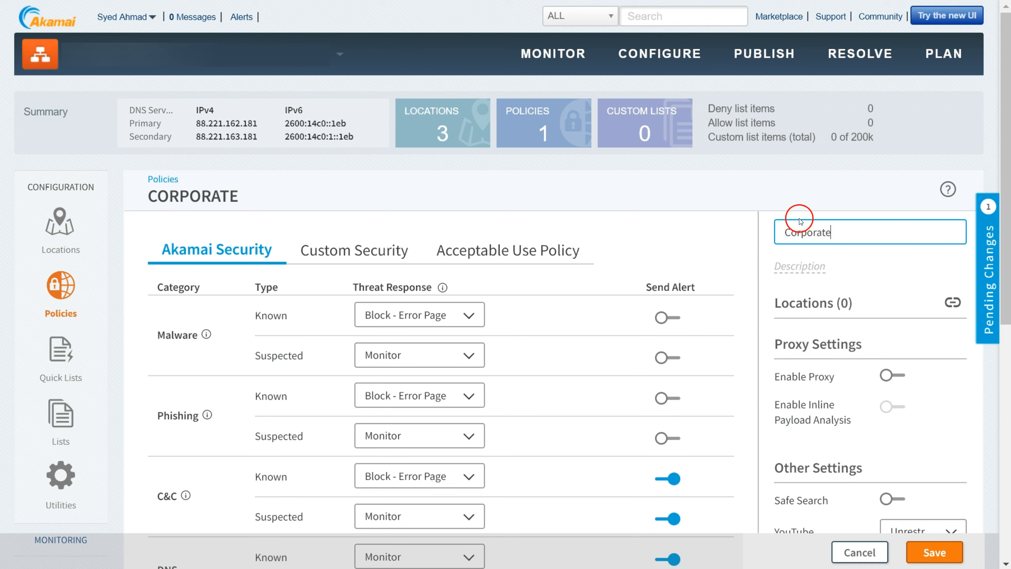
key("Return")
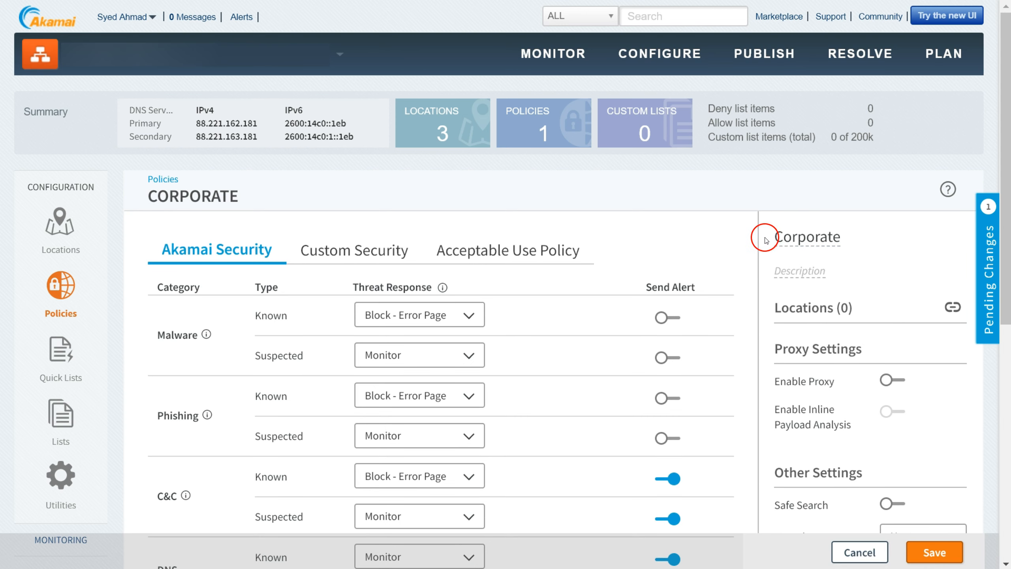
Review the Corporate policy's threat categories, the responses available for malware and the explanation of each threat response
scroll(758, 243, "down", 2)
scroll(758, 244, "down", 1)
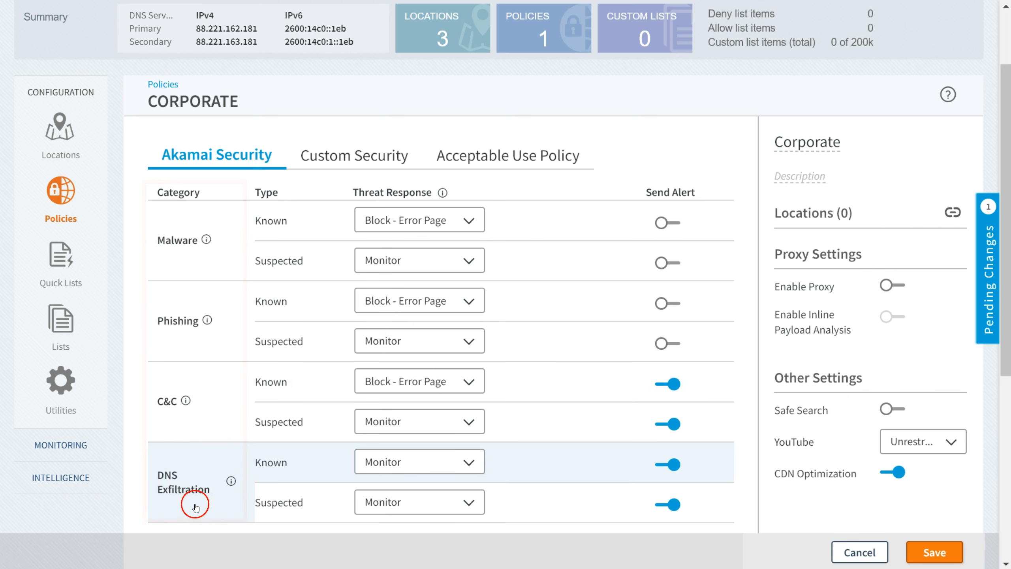
mouse_move(231, 482)
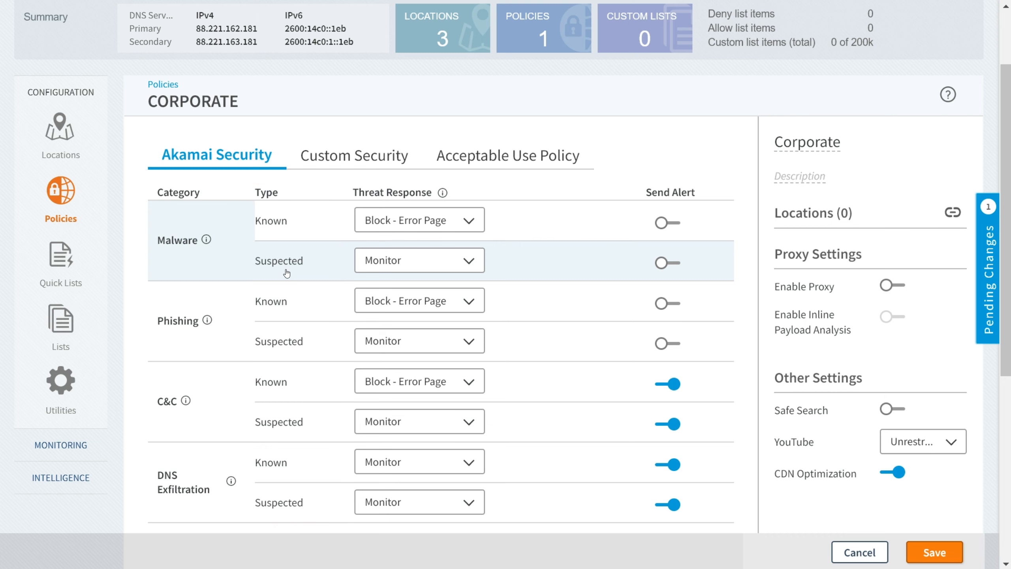
left_click(470, 221)
left_click(469, 263)
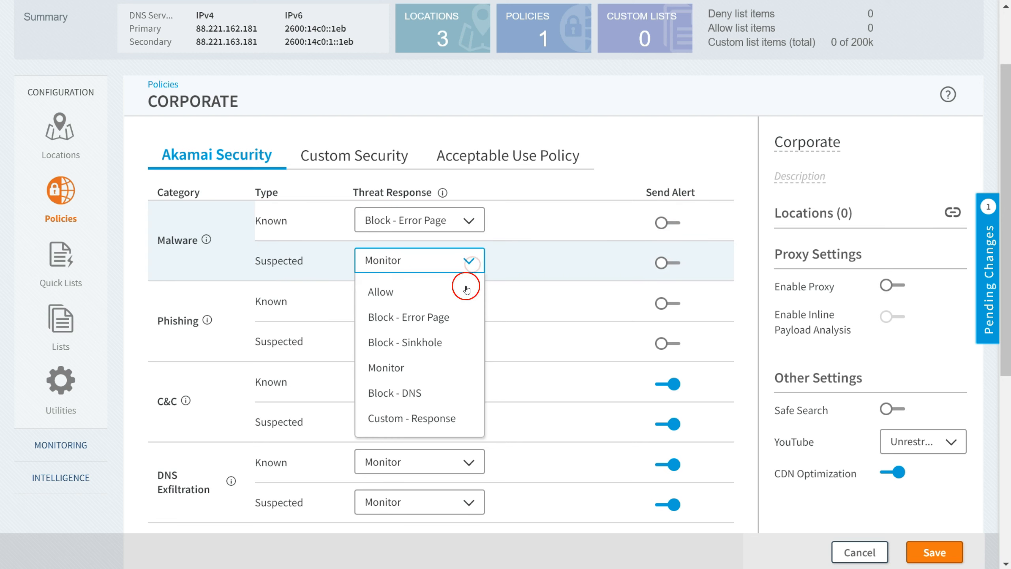
left_click(434, 361)
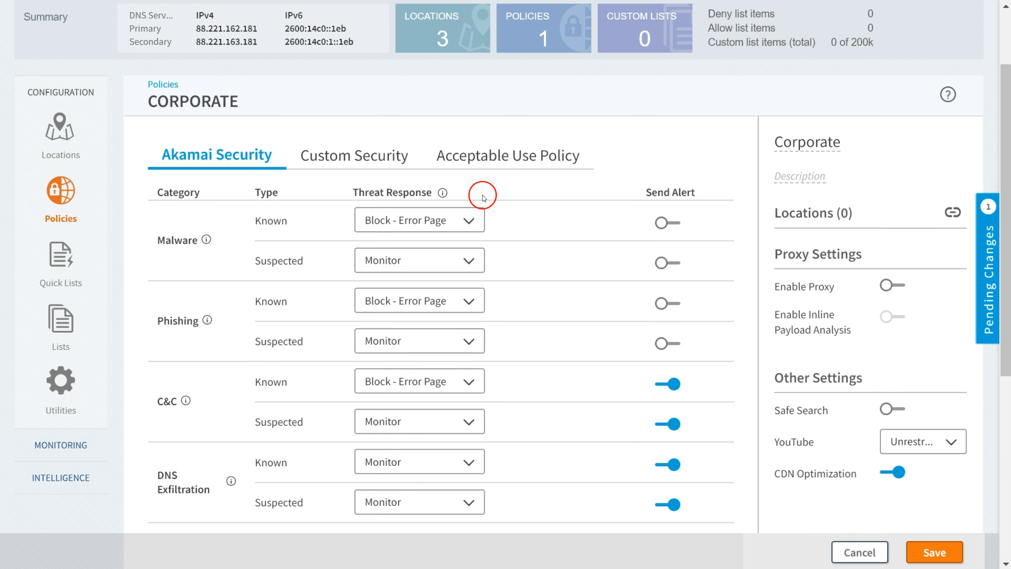
mouse_move(445, 198)
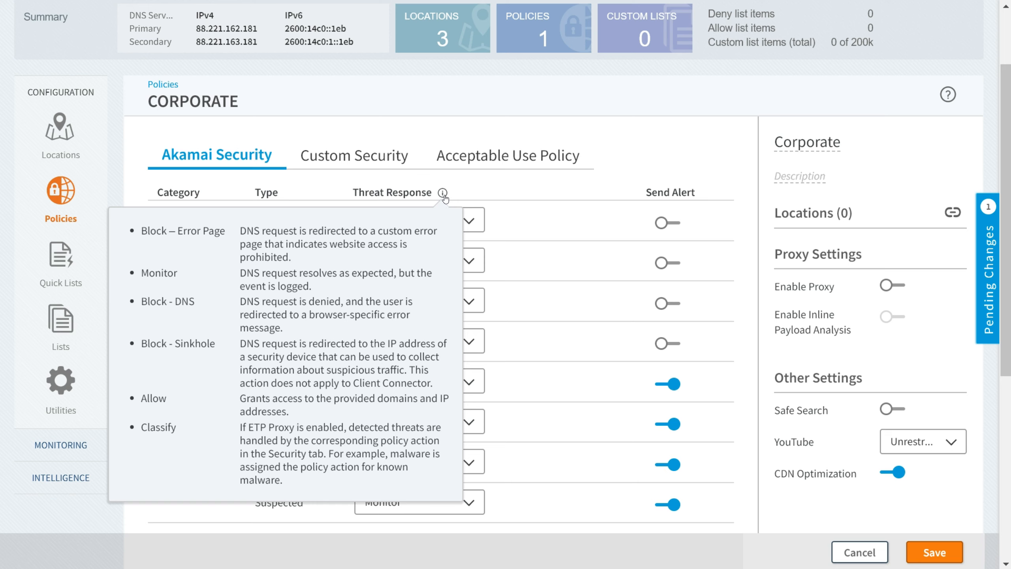
Switch alerts for known and suspected malware on and back off
left_click(676, 224)
left_click(674, 263)
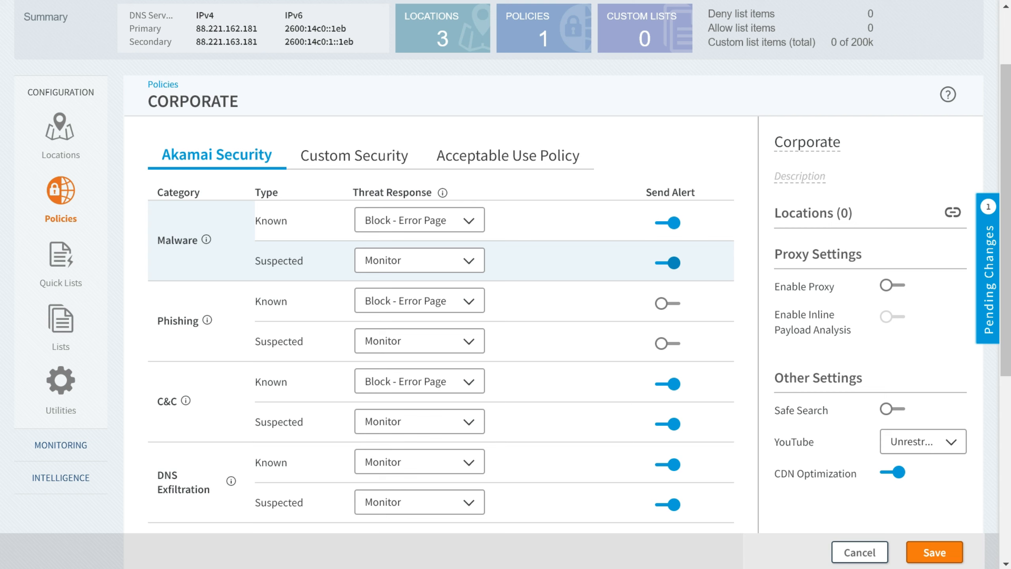
left_click(670, 263)
left_click(672, 224)
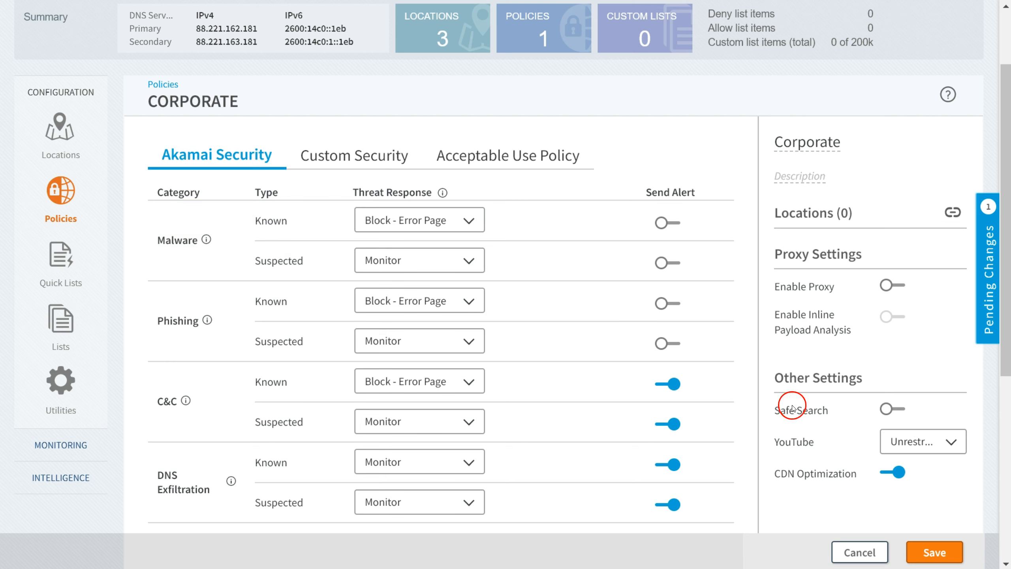
Switch Safe Search on and back off, and leave the YouTube setting at Unrestricted
left_click(892, 412)
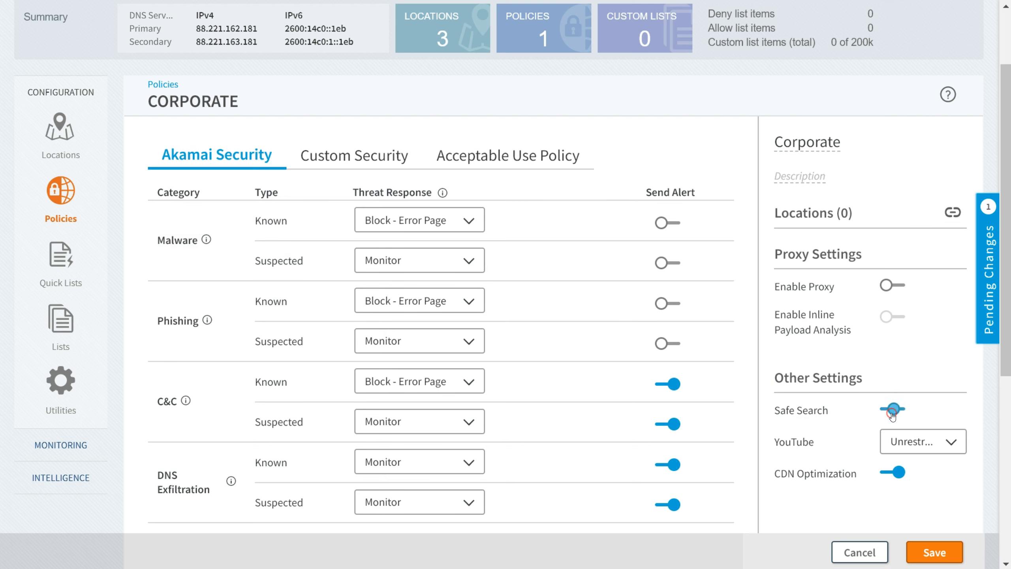
left_click(892, 411)
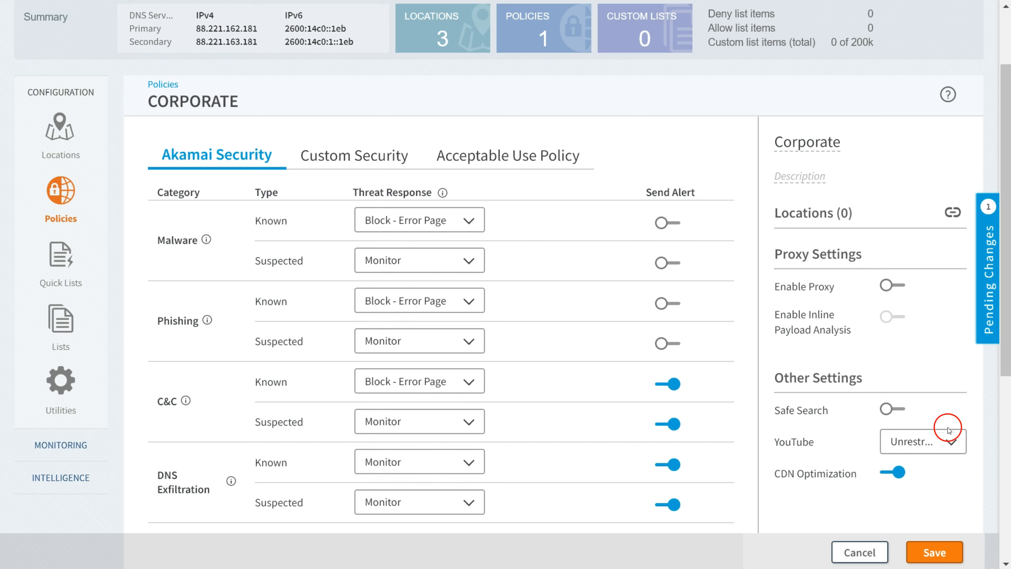
left_click(954, 441)
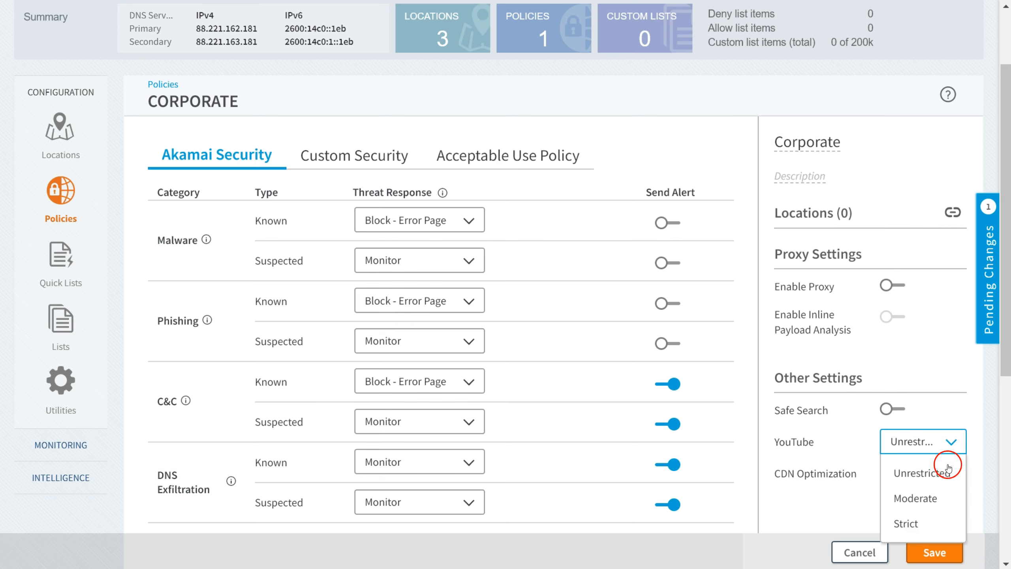
left_click(932, 474)
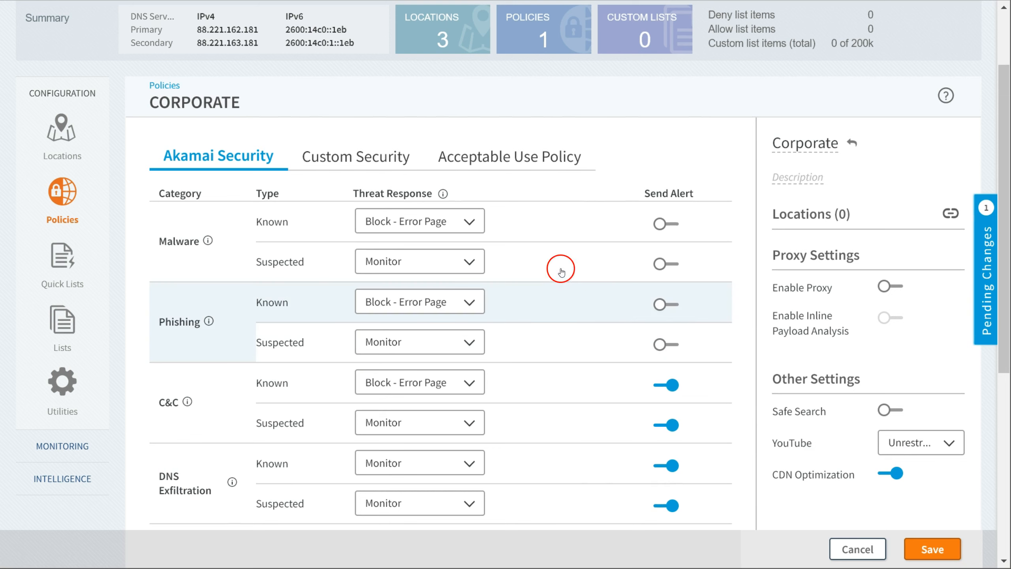
Review the policy's Custom Security and Acceptable Use Policy settings, including the subcategories under Adult, Alcohol and Dating
left_click(383, 164)
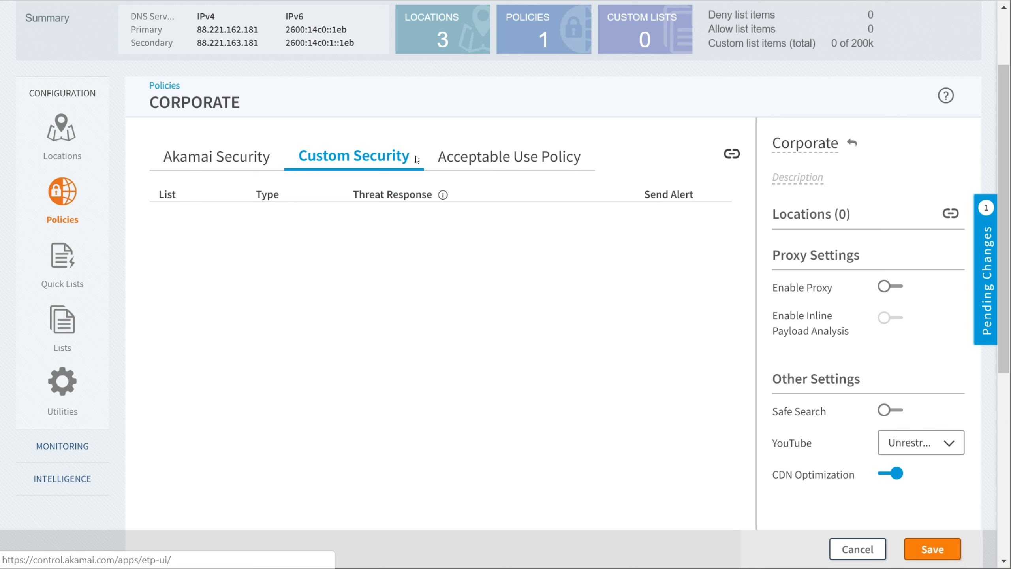
left_click(421, 157)
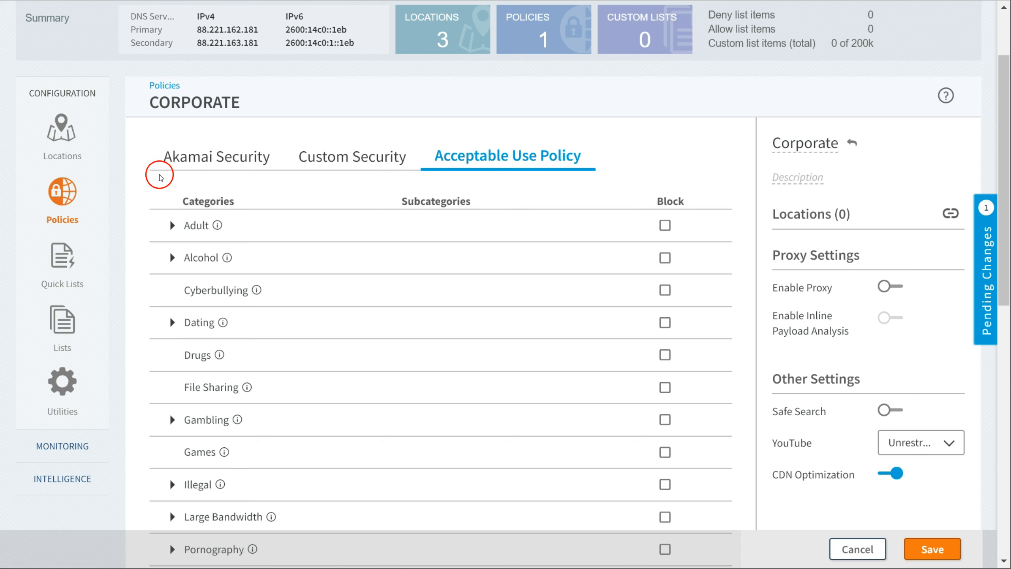
left_click(172, 226)
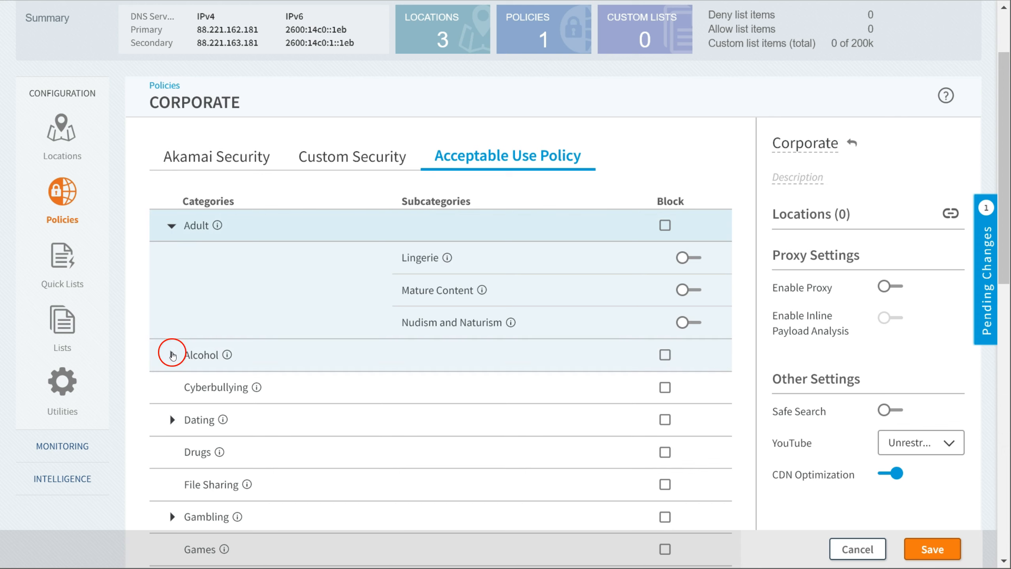
left_click(171, 355)
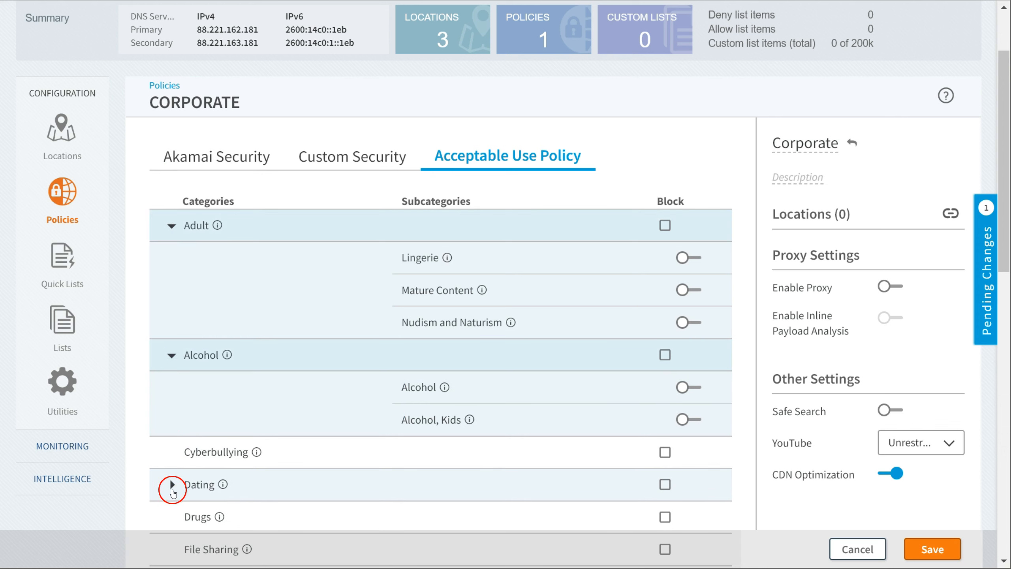
left_click(172, 485)
Turn on blocking for the Alcohol and Alcohol, Kids subcategories in the acceptable use policy
left_click(690, 387)
left_click(695, 419)
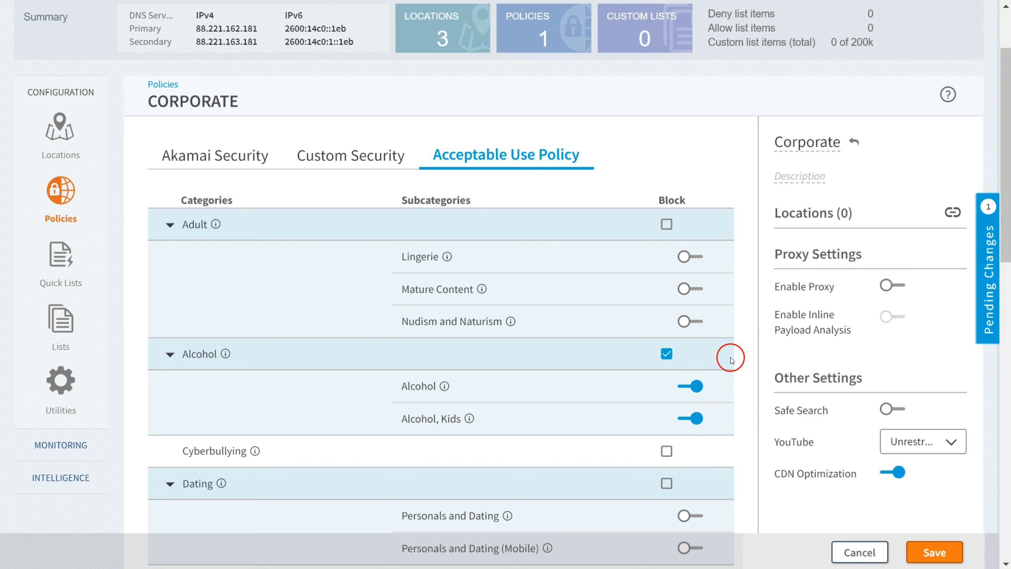
Associate only the Manhattan location with the Corporate policy, leaving Off Network ETP Clients unselected
left_click(953, 212)
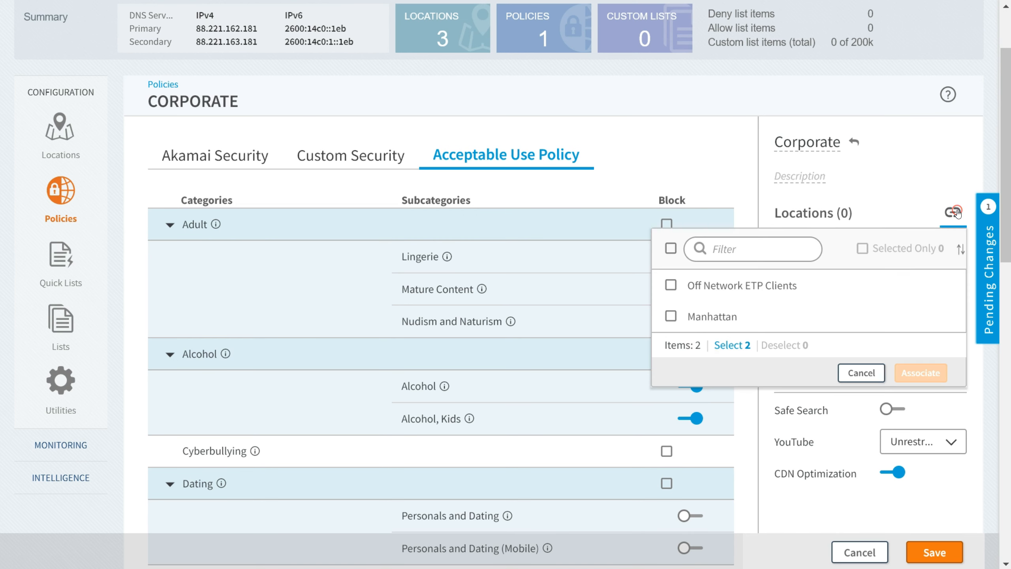
left_click(670, 316)
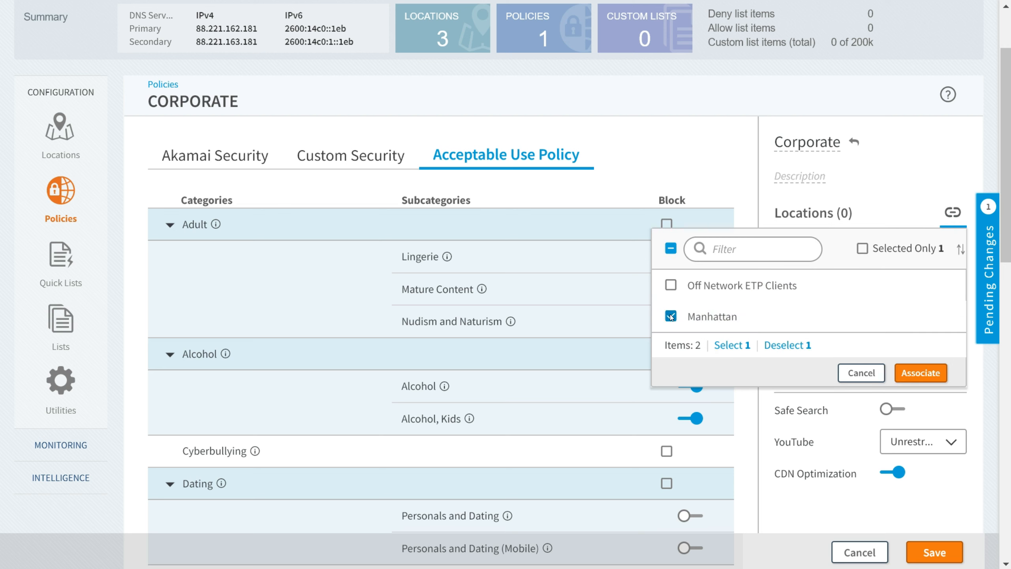
left_click(671, 290)
left_click(671, 316)
left_click(672, 286)
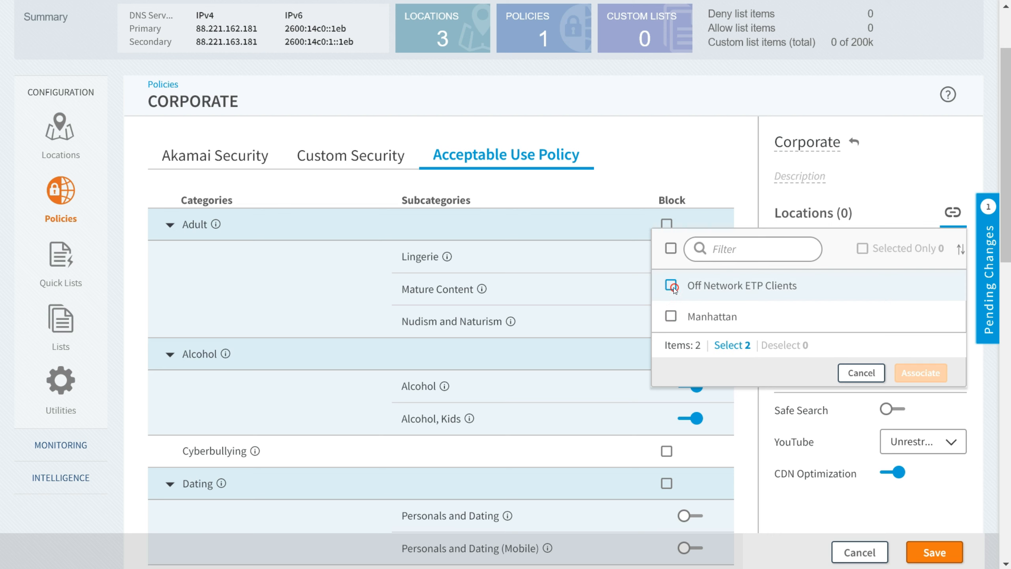
left_click(671, 316)
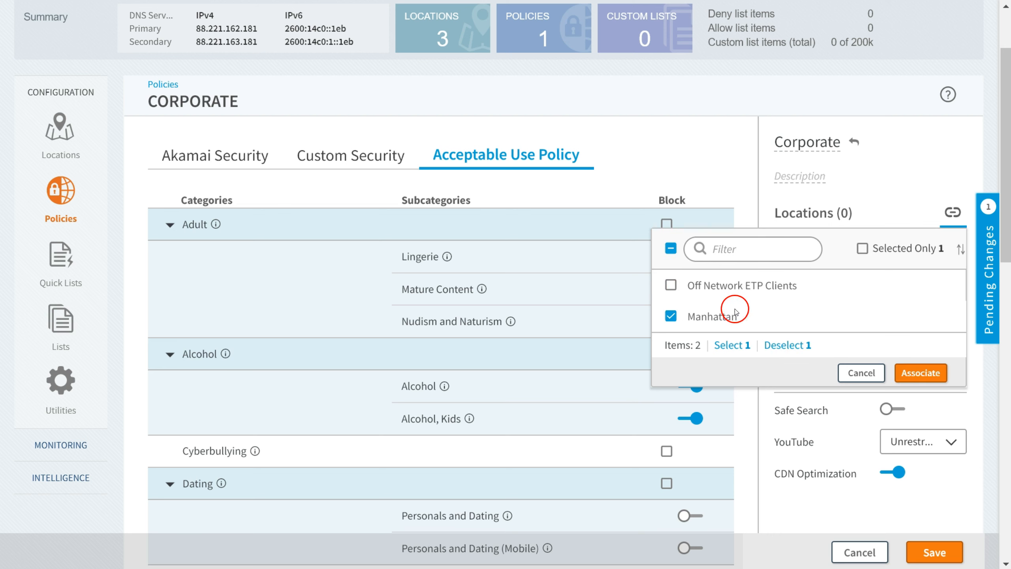
left_click(921, 372)
Turn off blocking for the Alcohol and Alcohol, Kids subcategories and save the Corporate policy
left_click(689, 388)
left_click(697, 419)
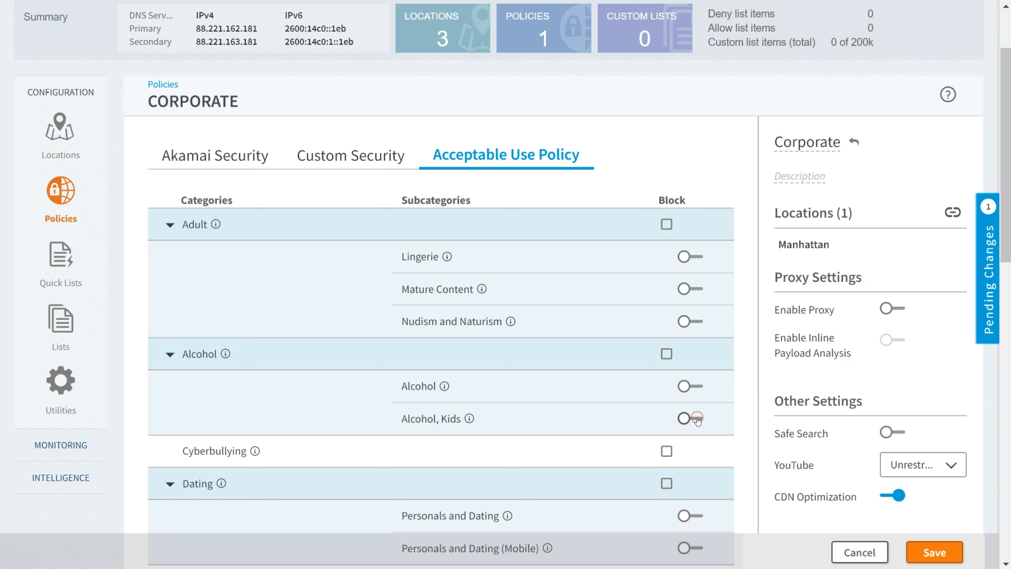
left_click(928, 553)
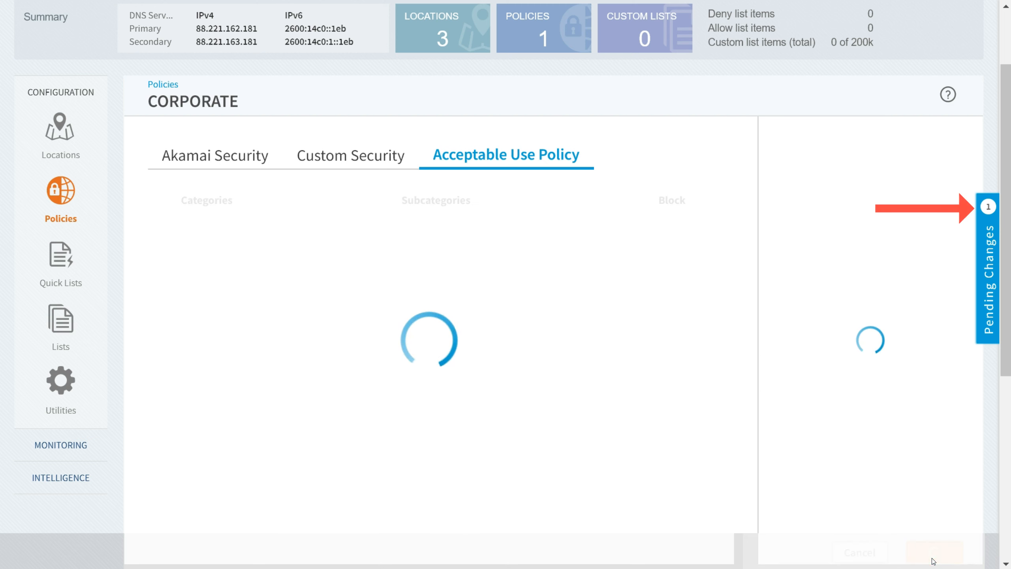
Review the pending changes, select the Manhattan location and the Corporate policy, and deploy both with the prepopulated comment
left_click(991, 221)
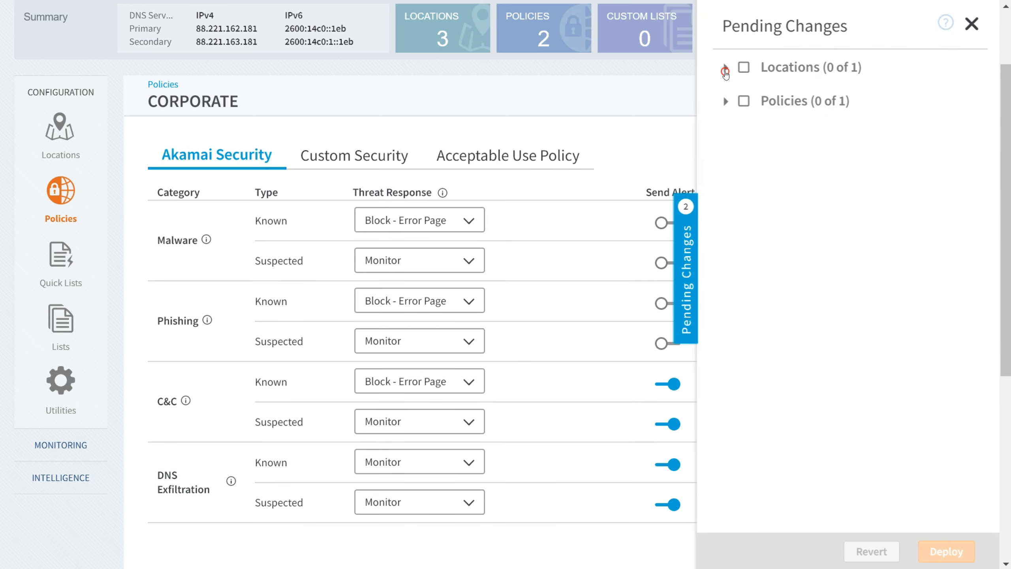
left_click(726, 67)
left_click(725, 152)
left_click(745, 90)
left_click(744, 149)
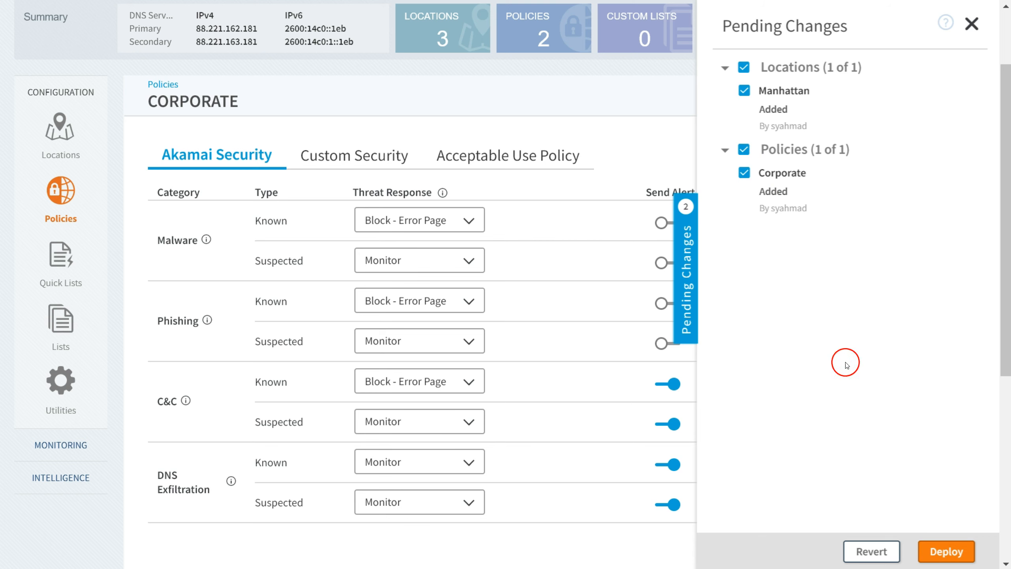
left_click(948, 563)
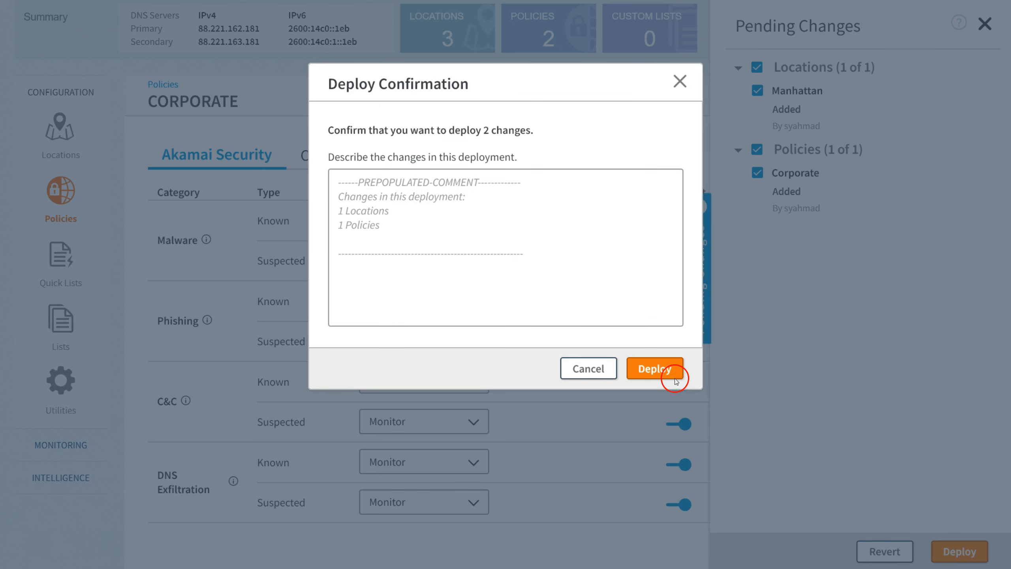
left_click(675, 381)
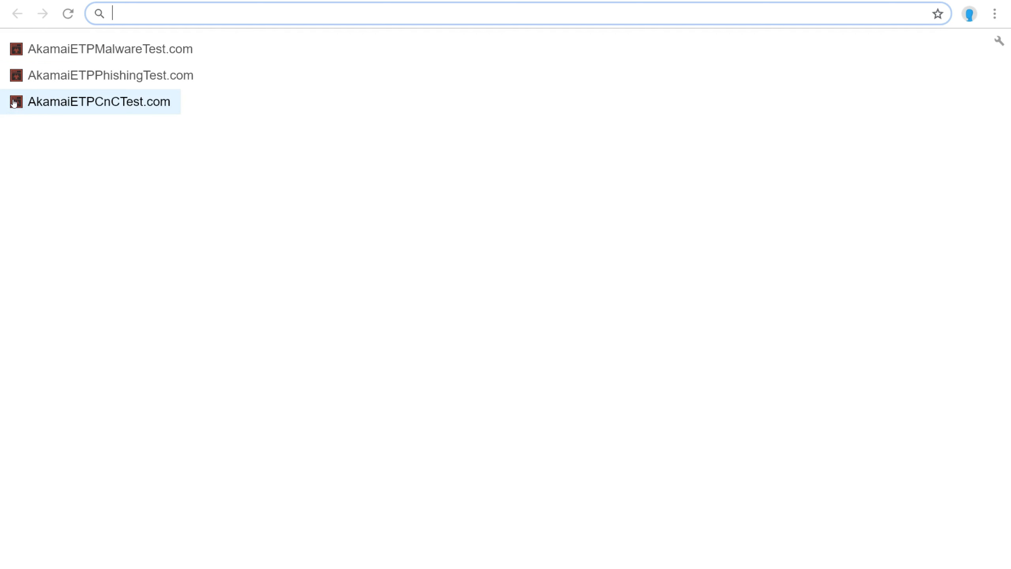
Open the bookmarked AkamaiETPMalwareTest.com site in the browser and read its demonstration message
left_click(87, 53)
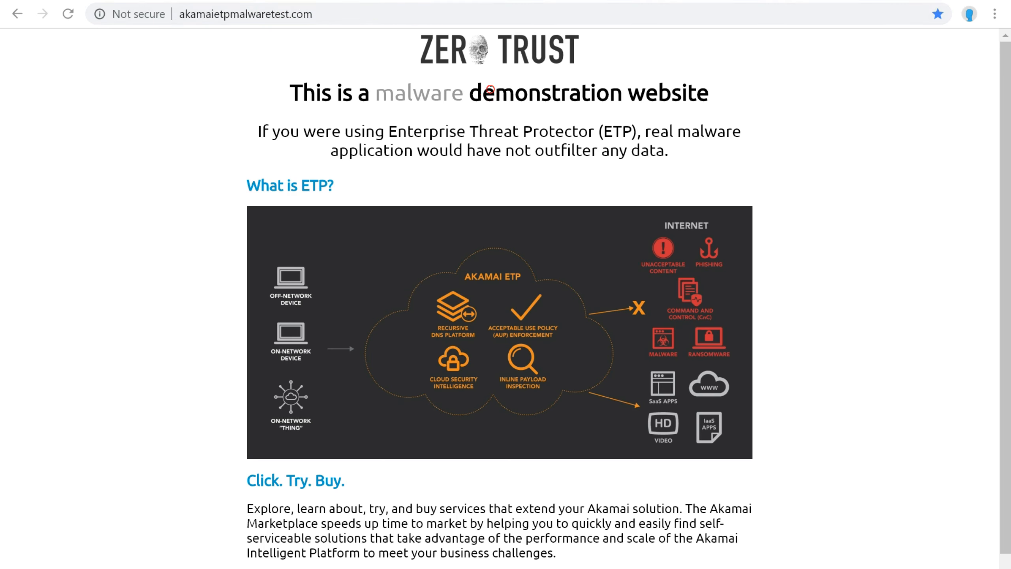
double_click(492, 89)
left_click_drag(256, 129, 637, 130)
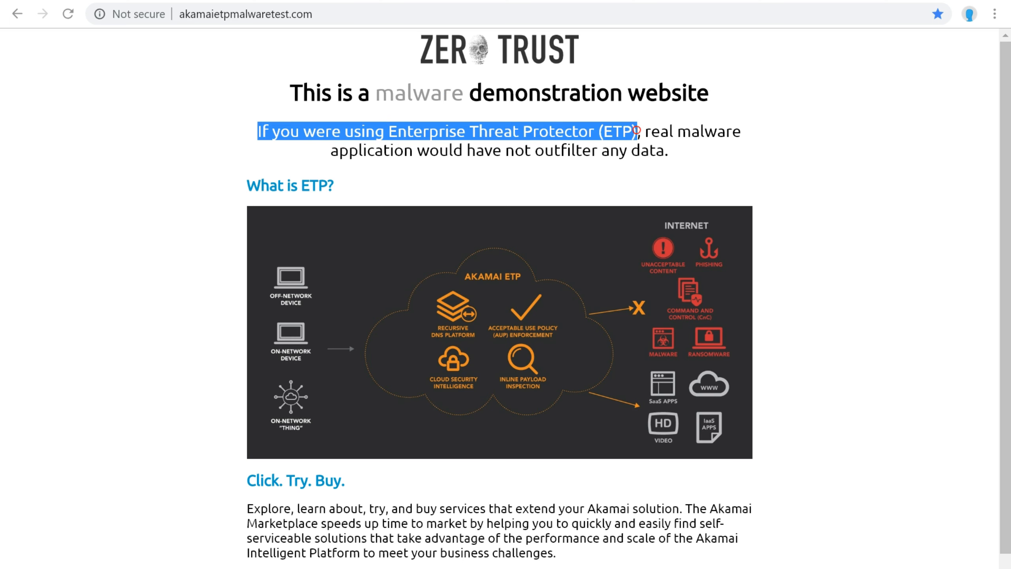
left_click(638, 131)
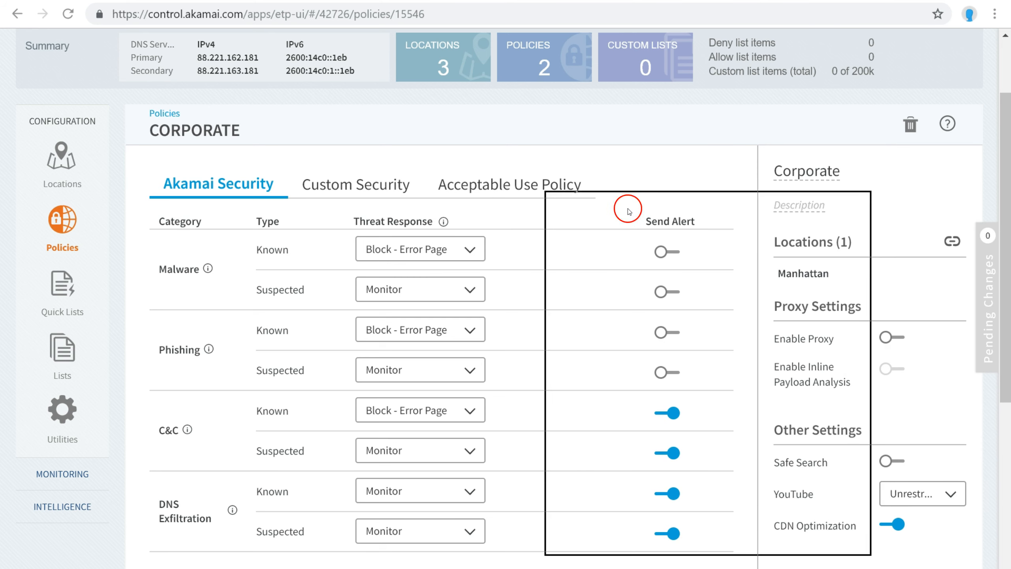
Set the computer's IPv4 preferred DNS server to 88.221.162.181 and the alternate to 88.221.163.181, and apply the settings
left_click(757, 457)
type("88.221.162.181")
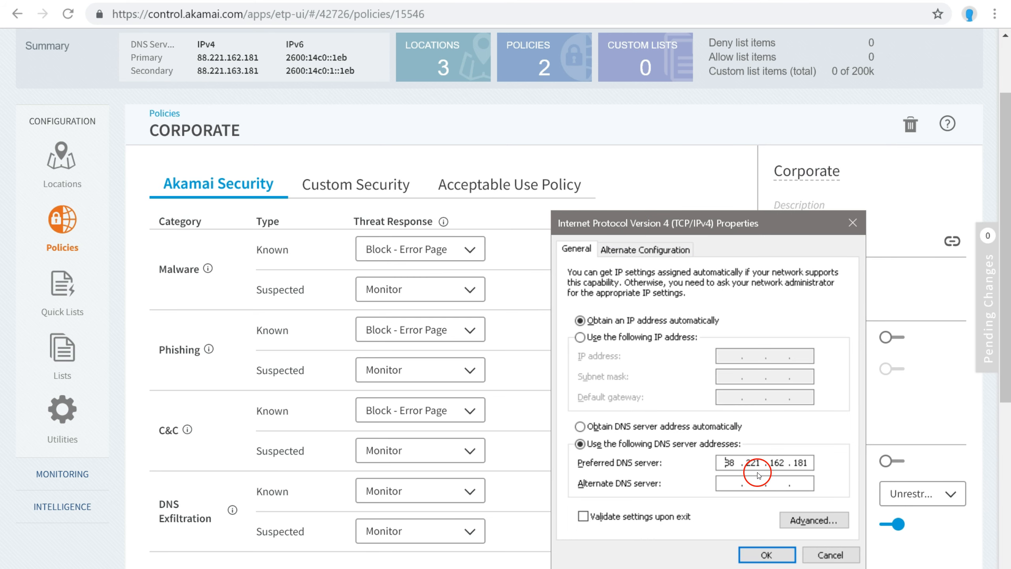
left_click(727, 482)
type("88.221.162.181")
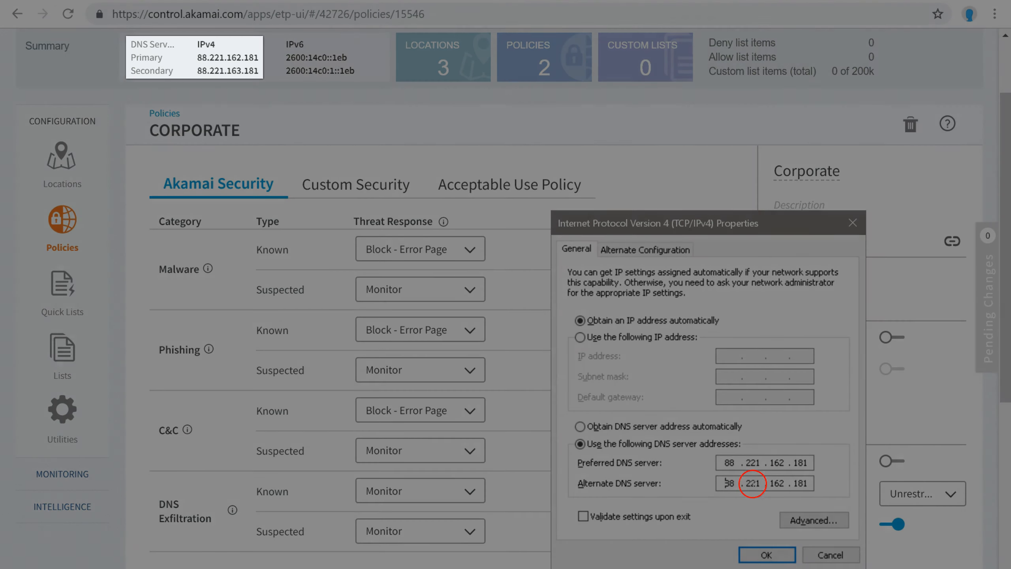
left_click(786, 486)
key("BackSpace")
type("3")
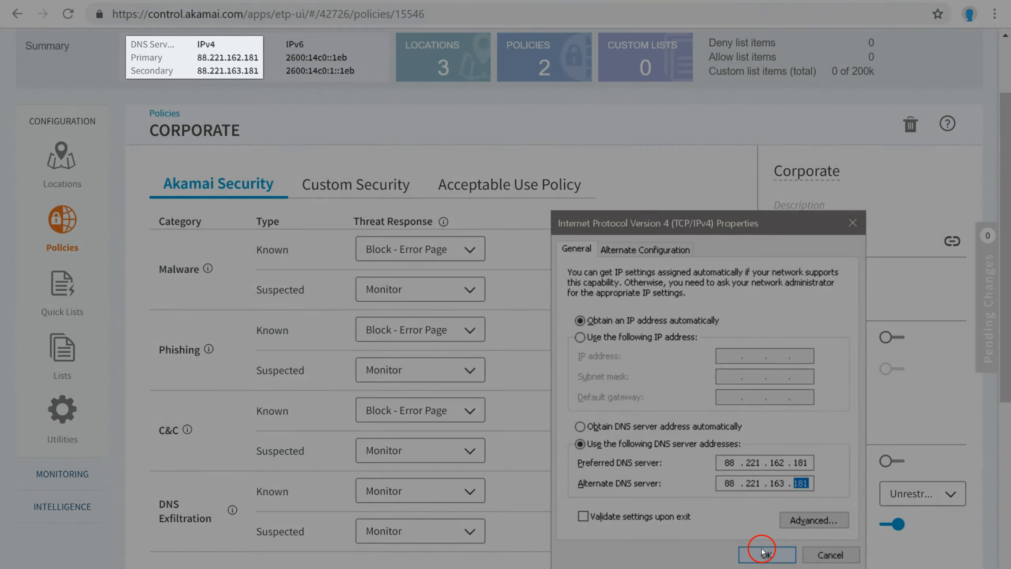
left_click(766, 553)
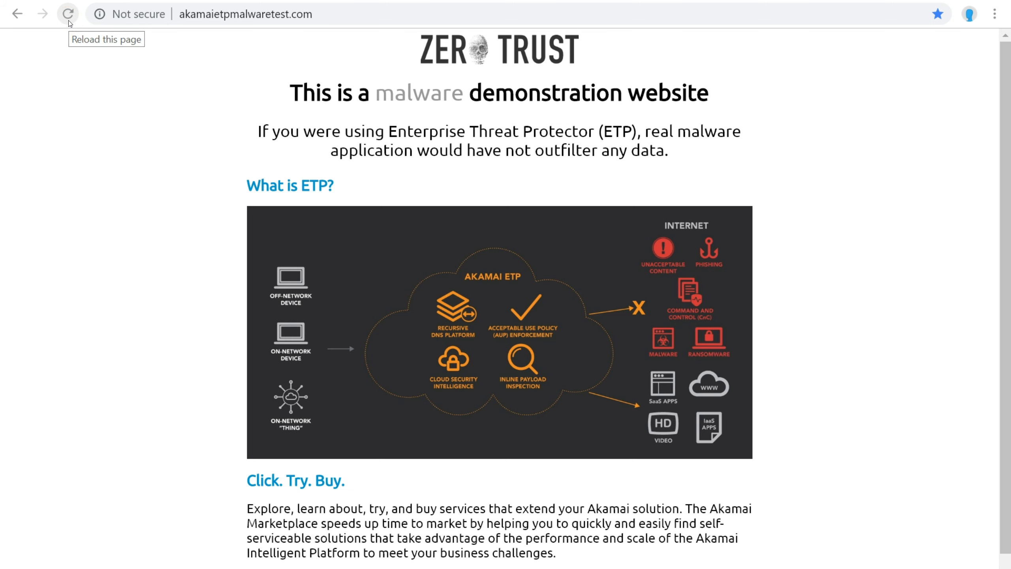
Reload the malware test website and examine how the request is handled
left_click(68, 21)
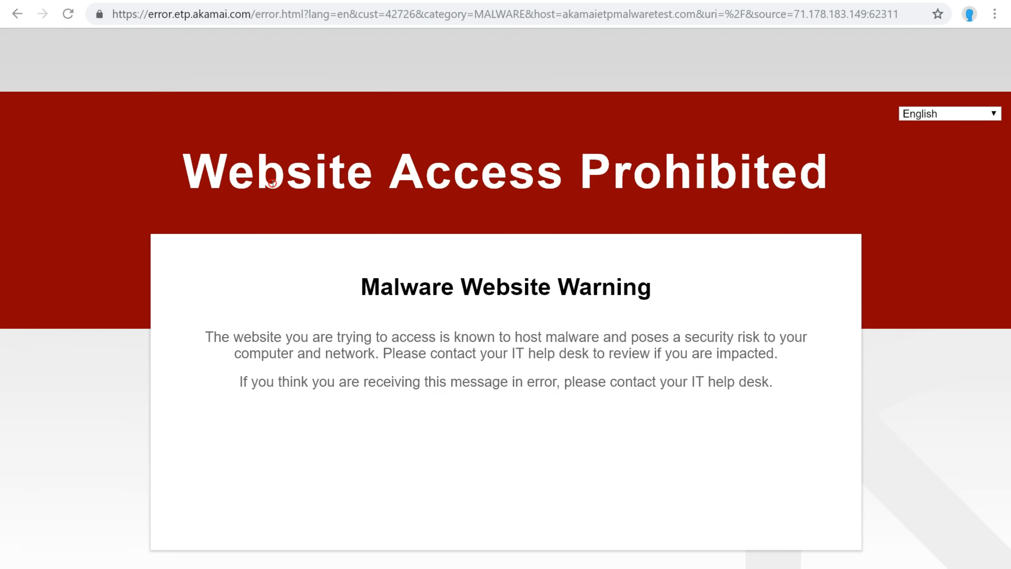
triple_click(272, 183)
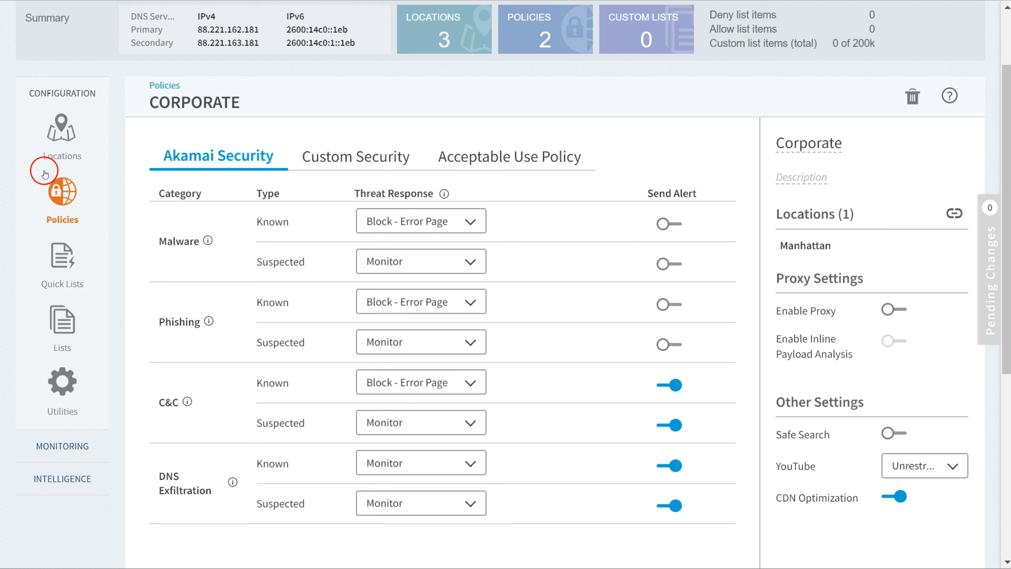
Open the policy console's Quick Lists page and examine the allow list and deny list sections
left_click(52, 256)
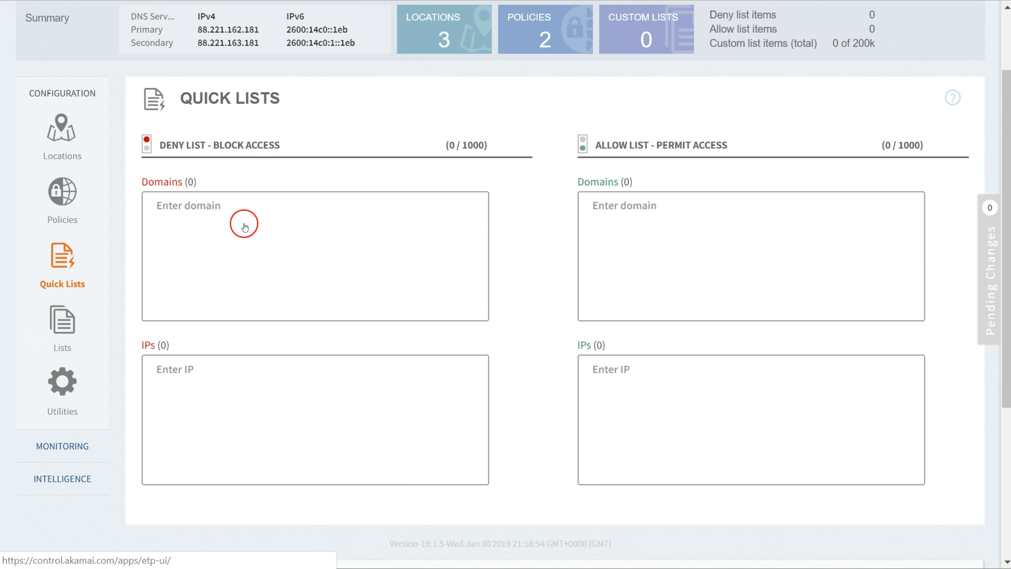
double_click(617, 150)
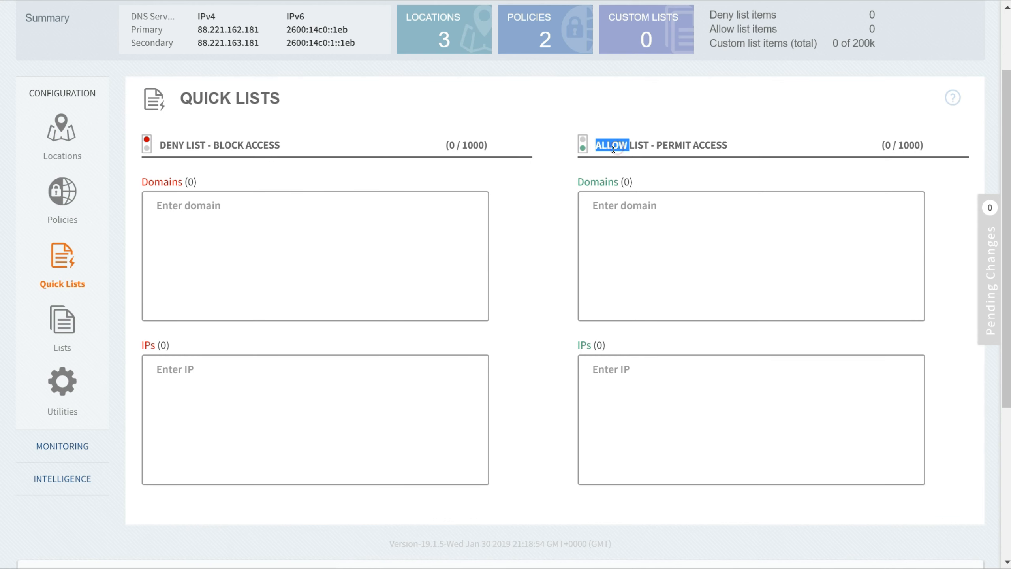
double_click(164, 144)
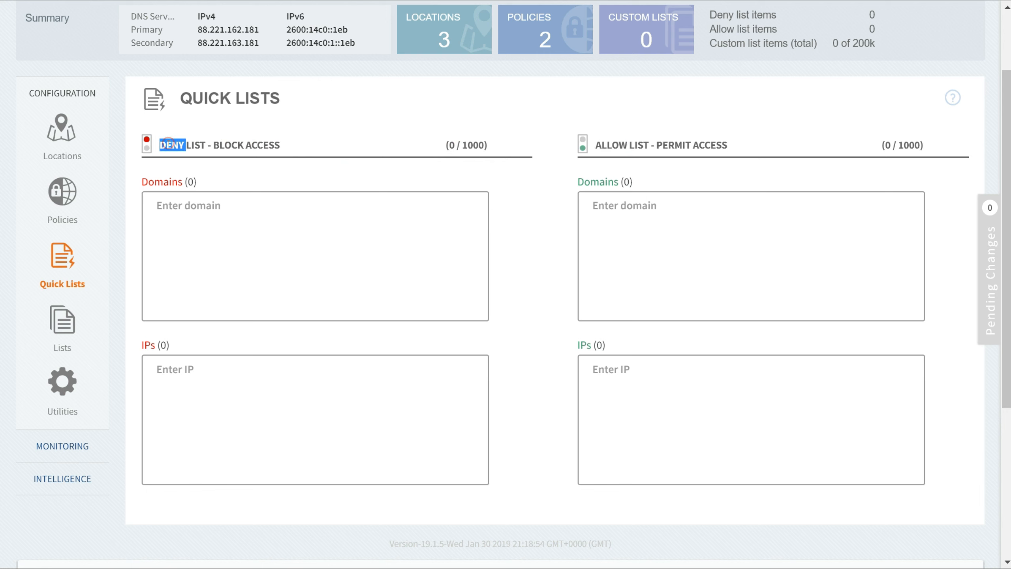
Add badphishingsite.com to the domains of the deny list
left_click(210, 206)
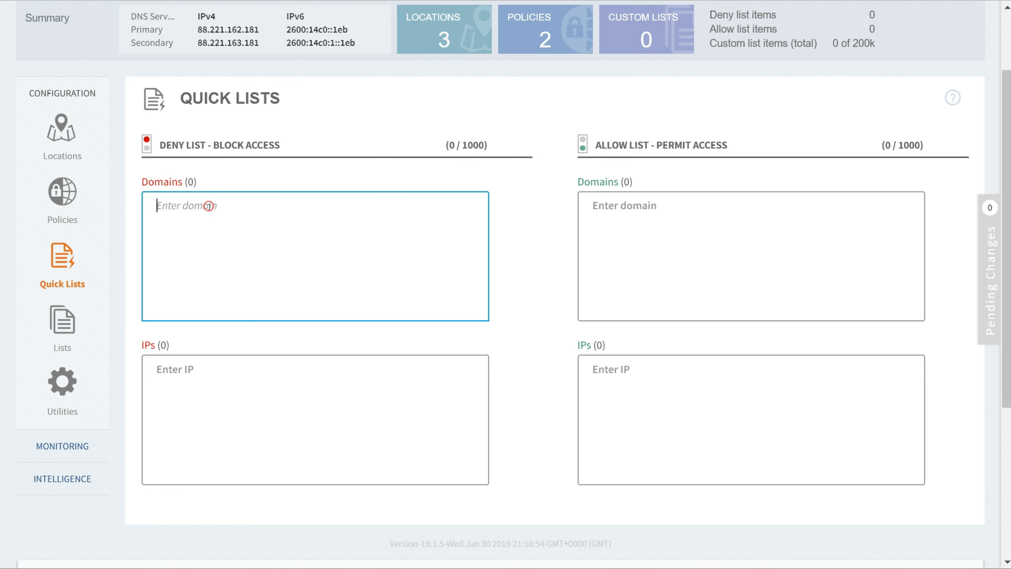
type("badphishingsite.com")
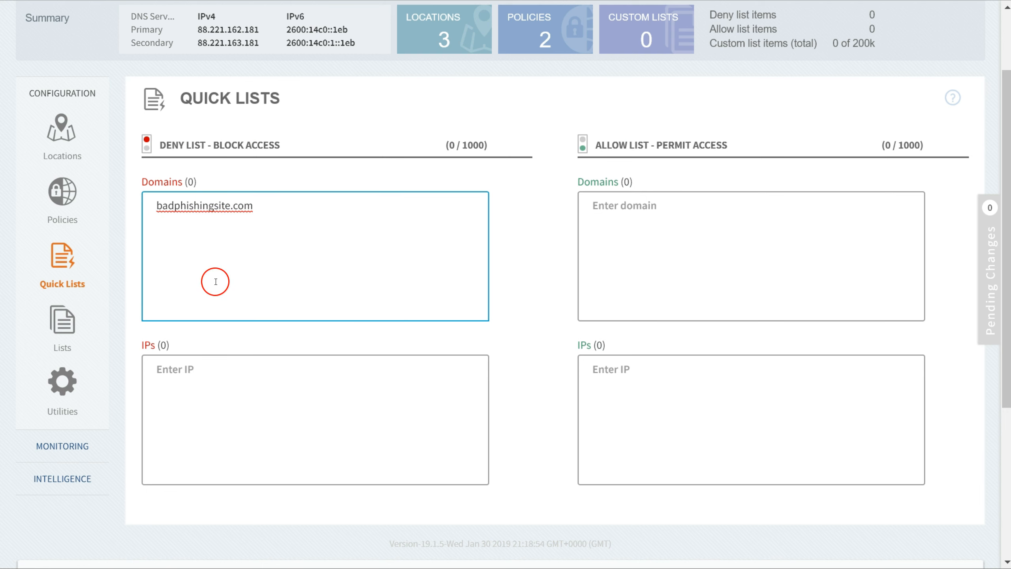
key("Return")
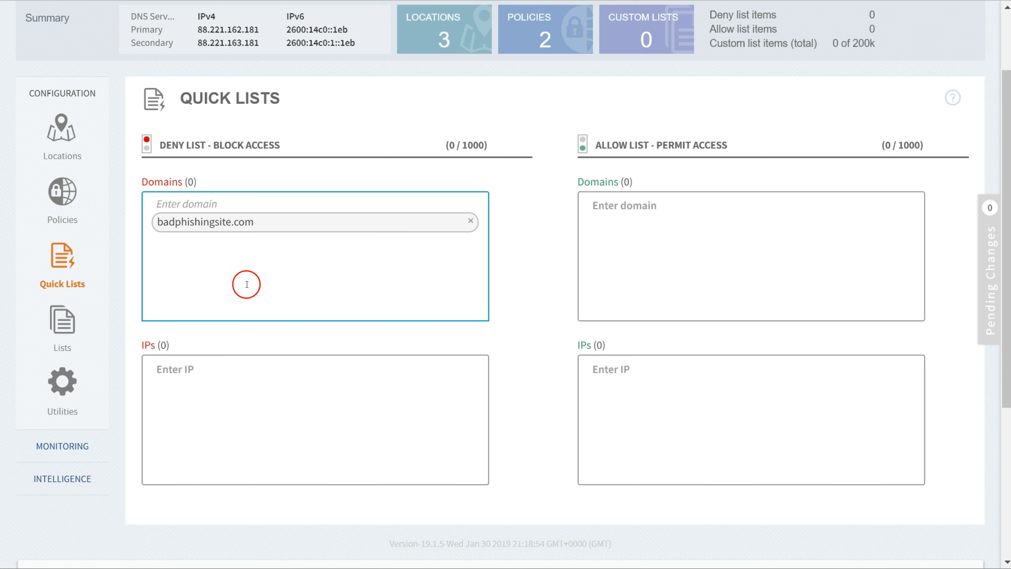
left_click(526, 286)
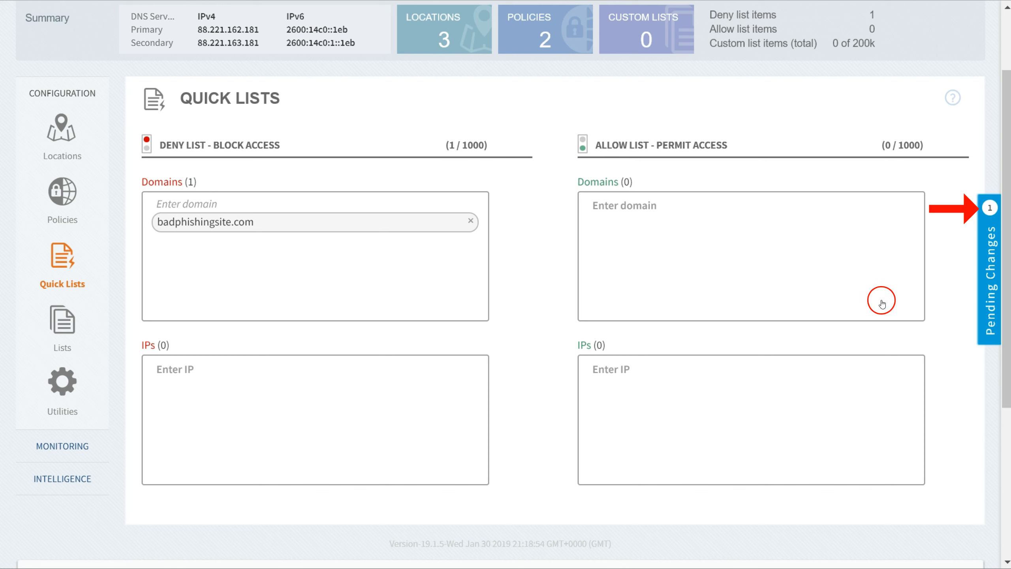
Check the pending Quick Lists change without deploying it, and remove badphishingsite.com from the deny list
left_click(989, 304)
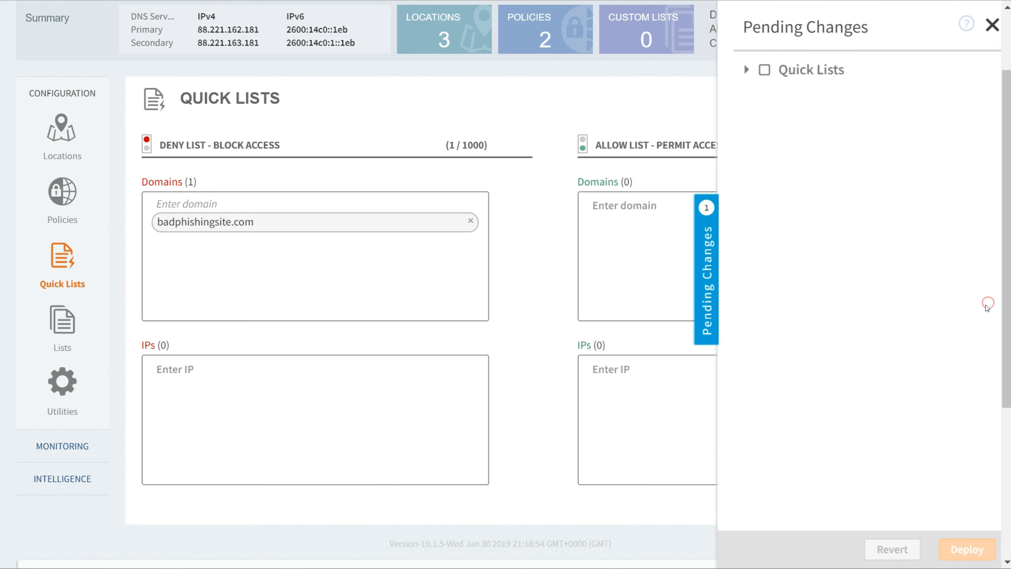
left_click(690, 281)
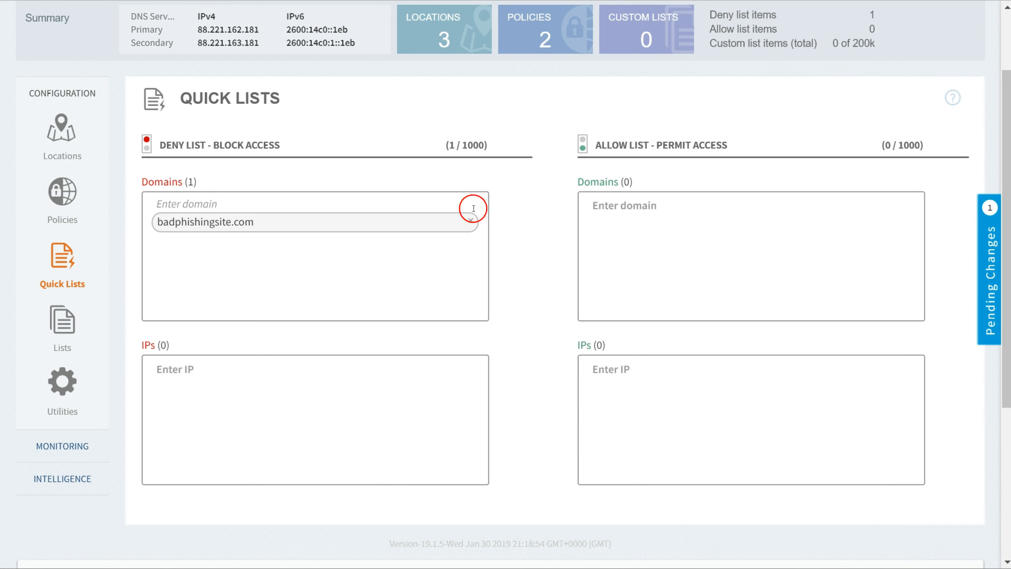
left_click(470, 220)
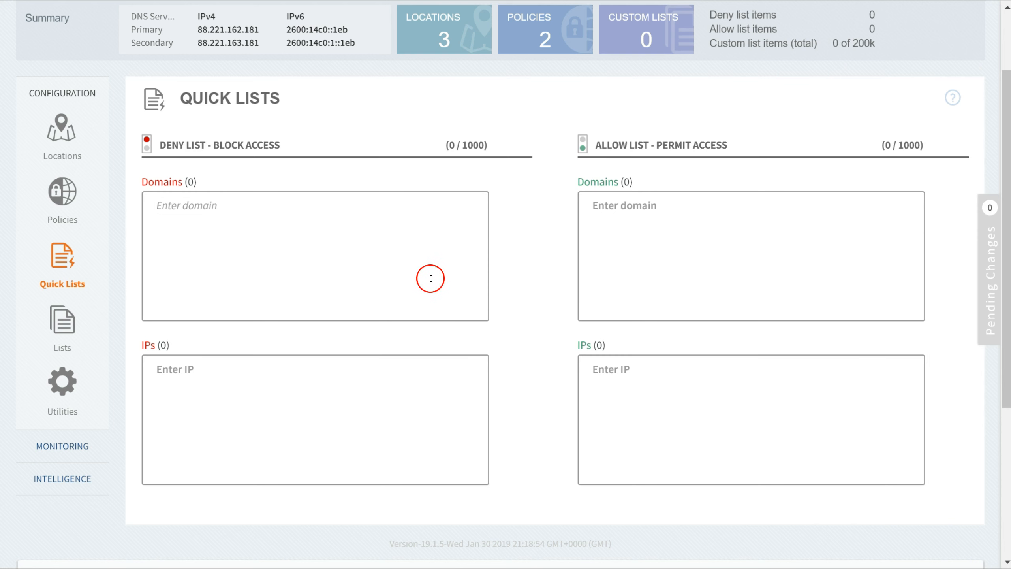
Open the Utilities page and examine its Client Connector and Network Configuration sections
left_click(66, 394)
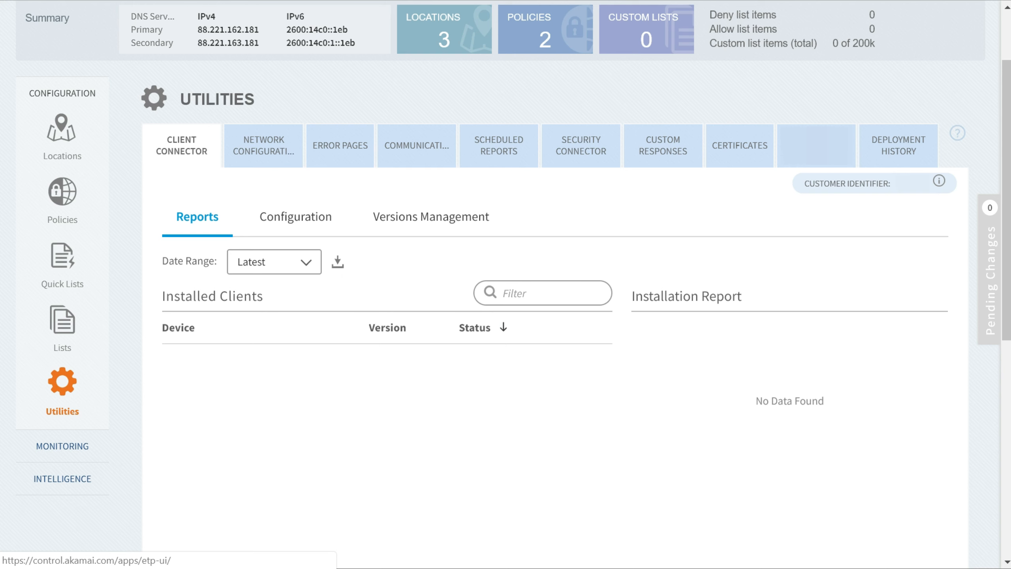
left_click(263, 146)
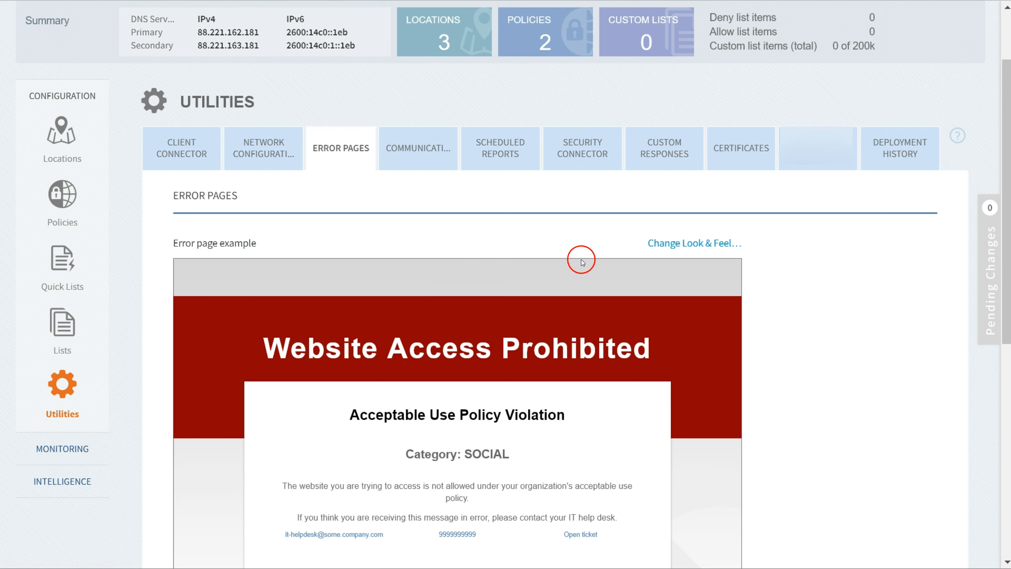
Customize the Website Access Prohibited pages with the ACME logo, black window background, red communication text, company contact details and no corner image, and save
left_click(719, 243)
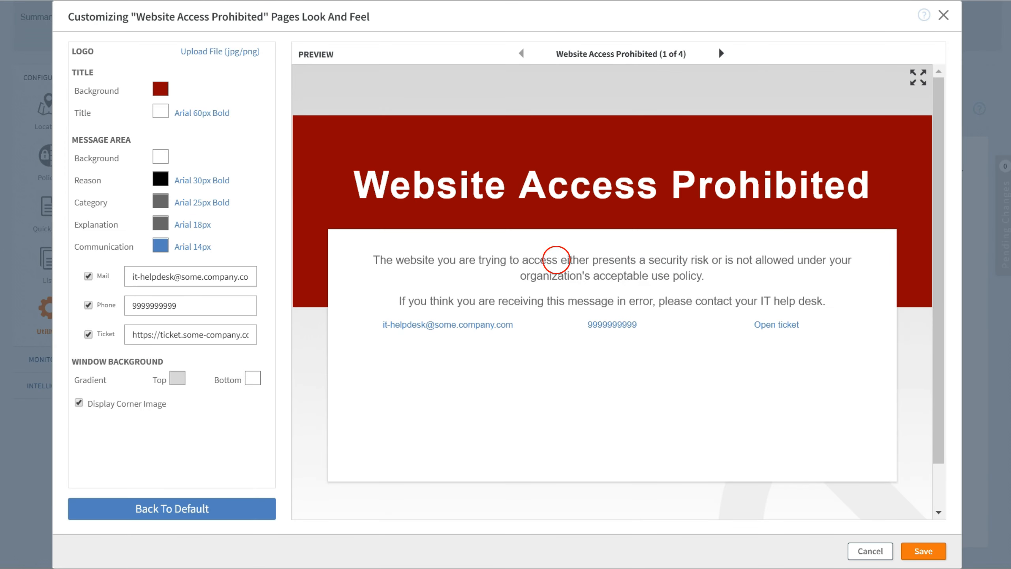
triple_click(469, 199)
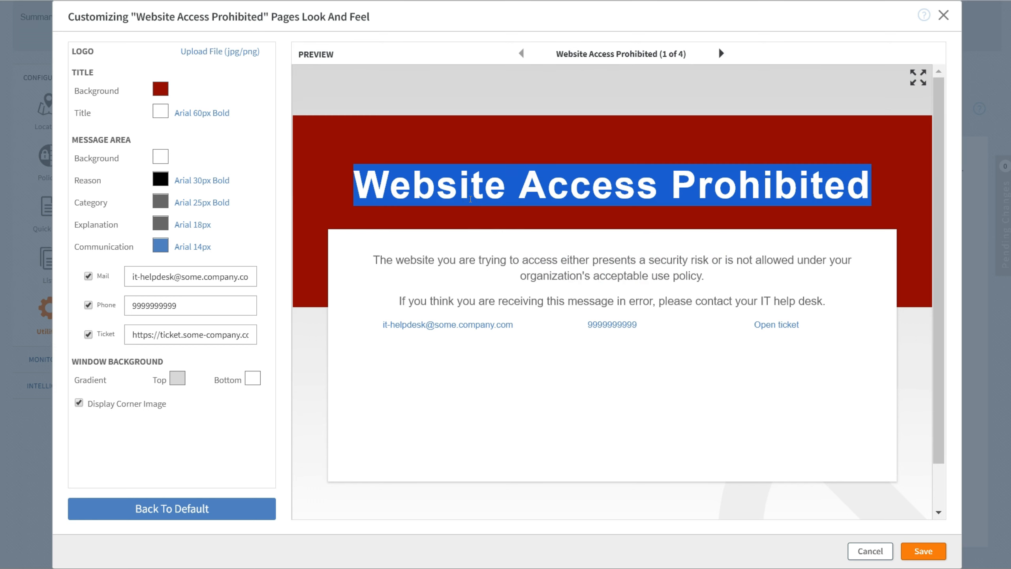
double_click(470, 199)
left_click(471, 199)
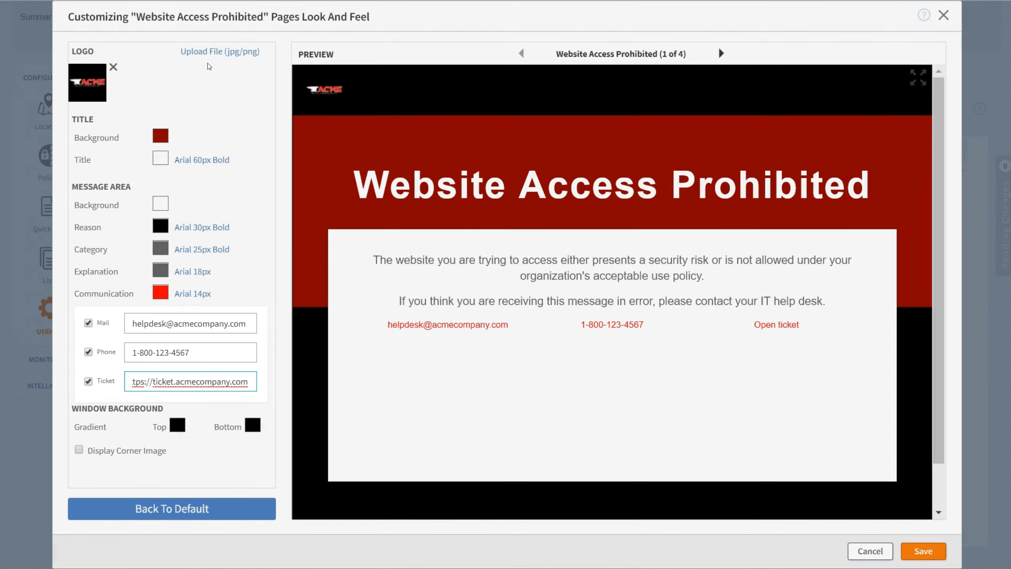
left_click(209, 78)
left_click(245, 152)
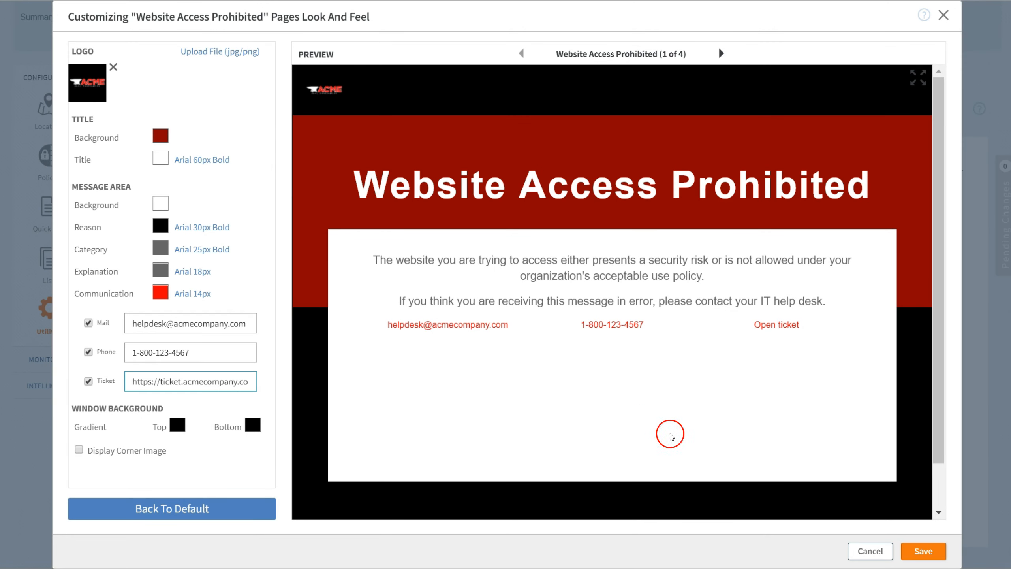
left_click(911, 551)
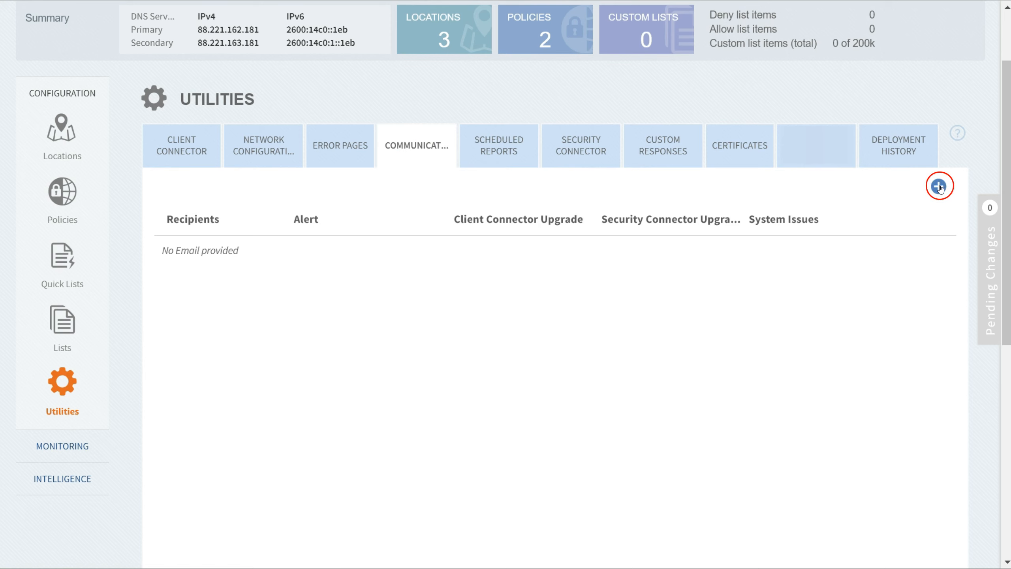
Add the administrator's e-mail address as a recipient in the communication settings
left_click(939, 186)
left_click(337, 146)
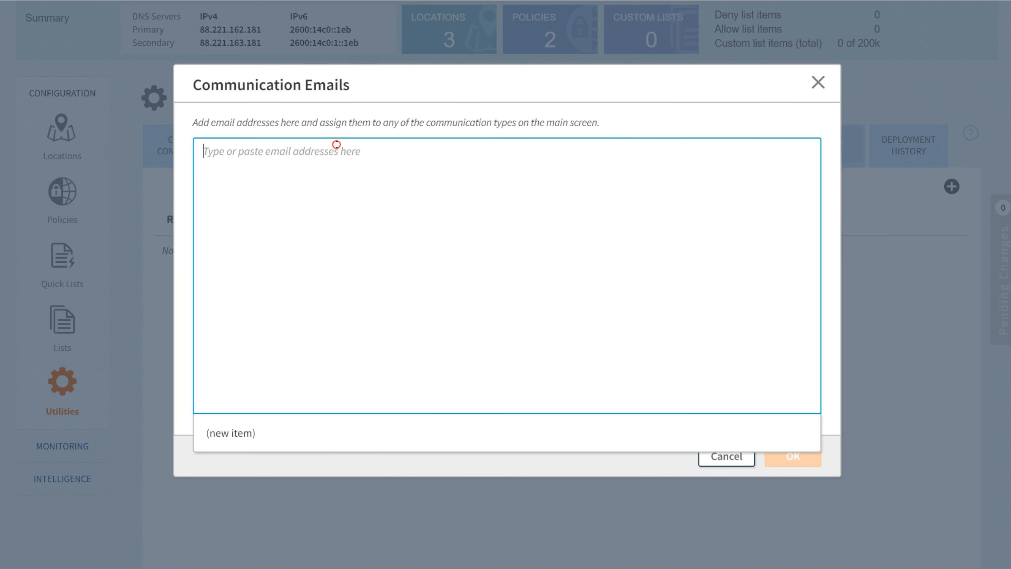
key("ctrl+v")
key("Return")
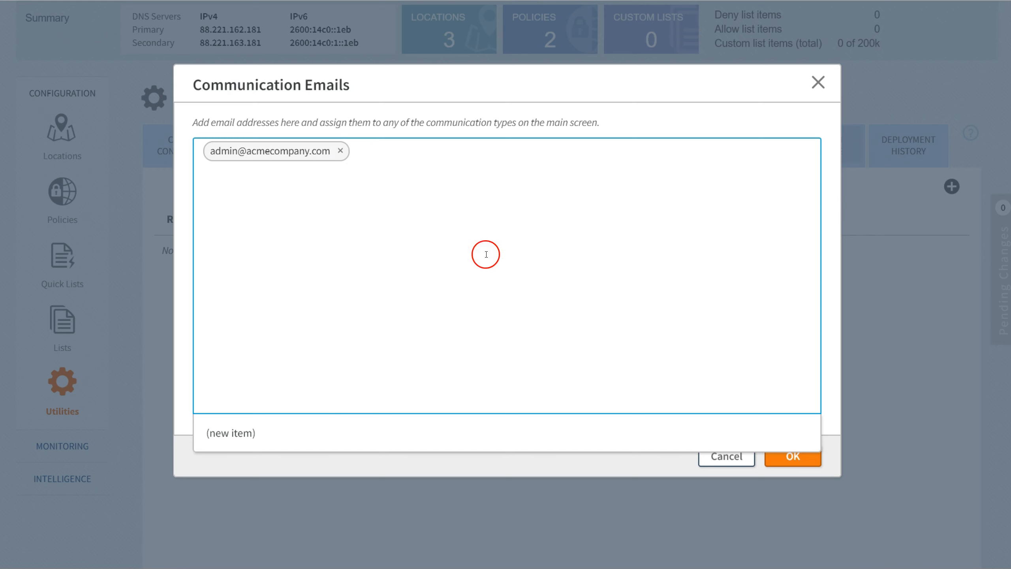
left_click(795, 459)
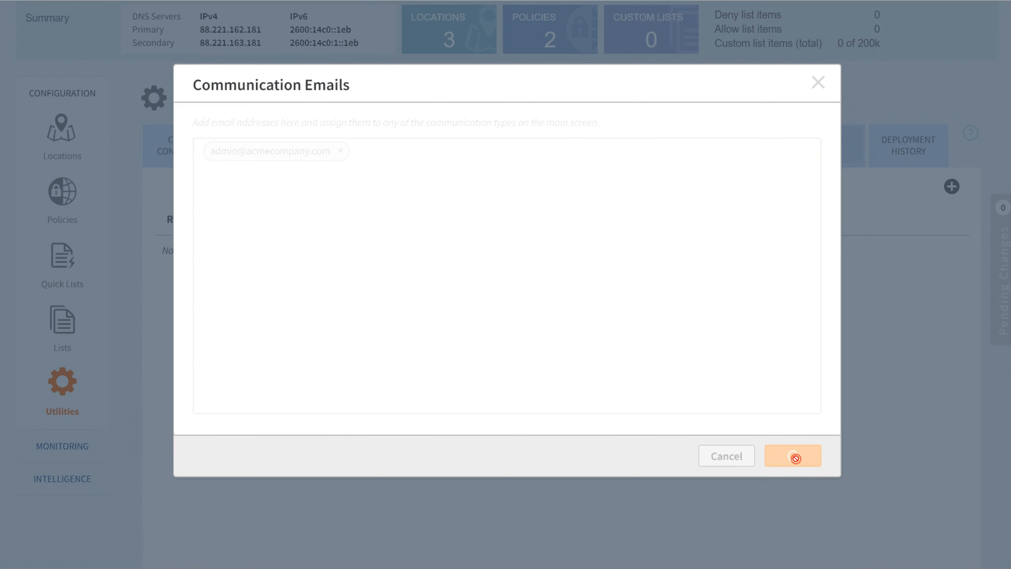
Try enabling the Alert, Client Connector Upgrade and Security Connector Upgrade notifications for the new recipient, and clear them again
left_click(316, 300)
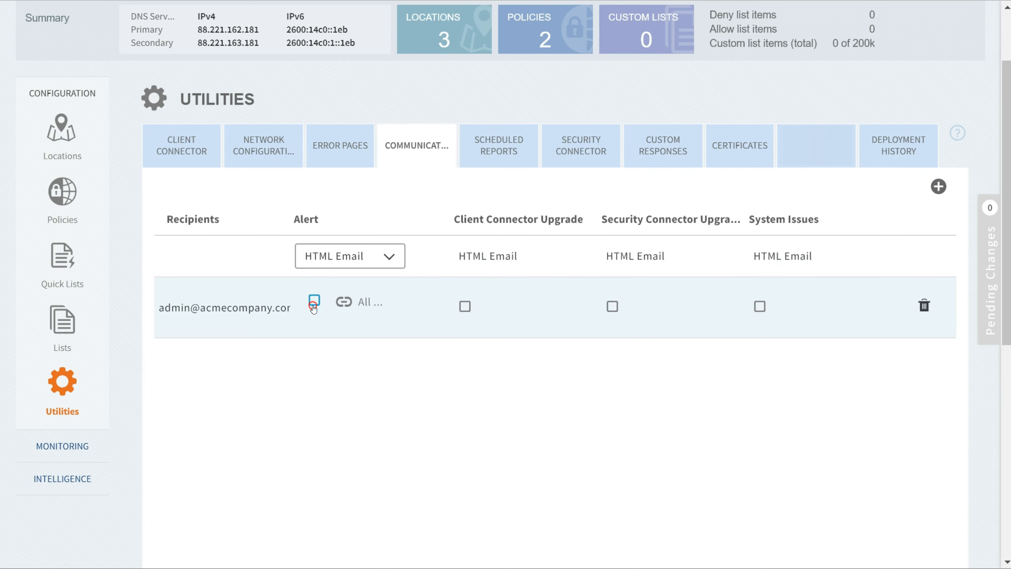
left_click(313, 306)
left_click(465, 307)
left_click(613, 308)
left_click(613, 308)
left_click(465, 306)
left_click(314, 305)
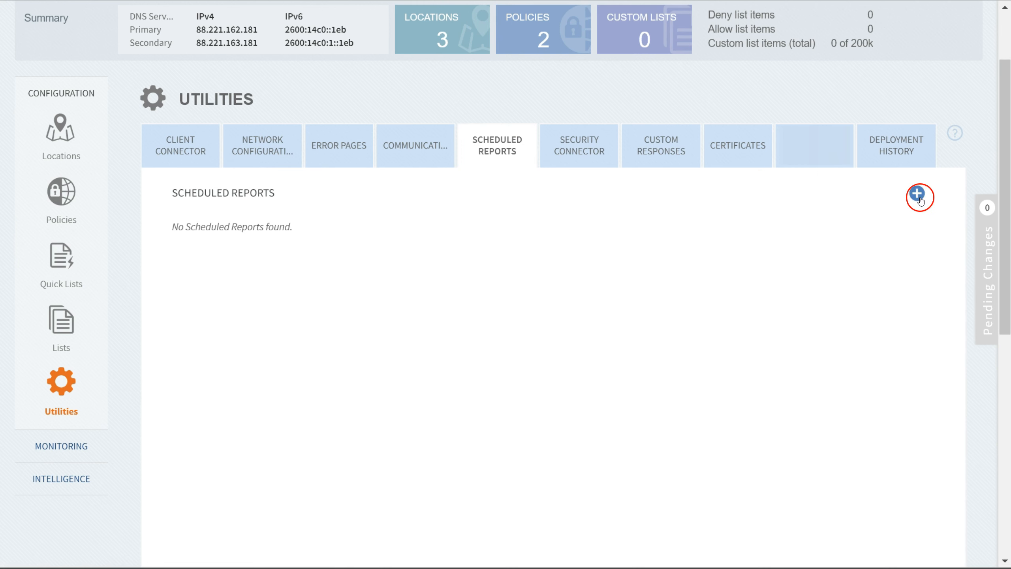
Add a scheduled report with the report type All Events
left_click(917, 194)
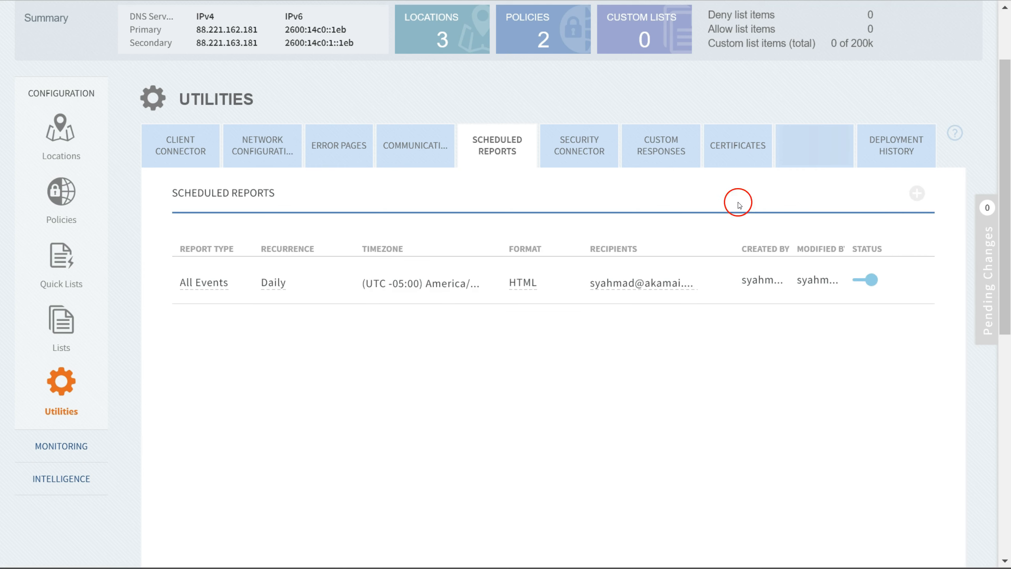
triple_click(212, 193)
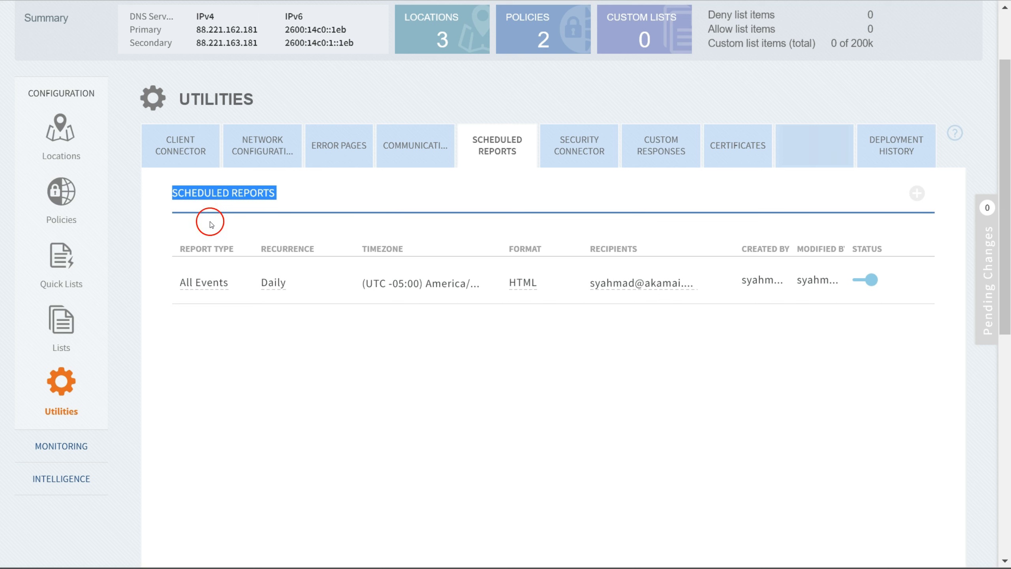
left_click(212, 289)
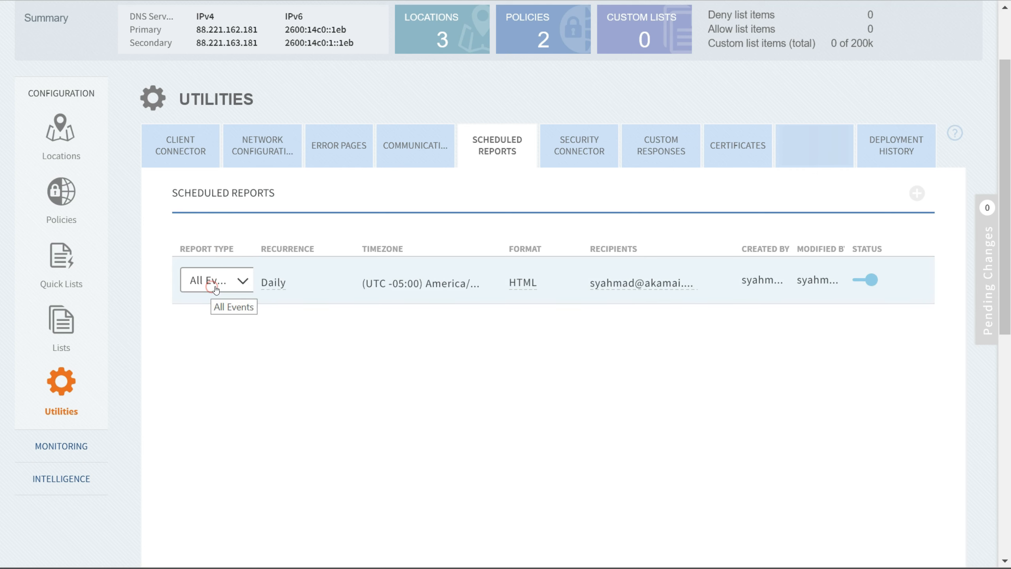
left_click(213, 281)
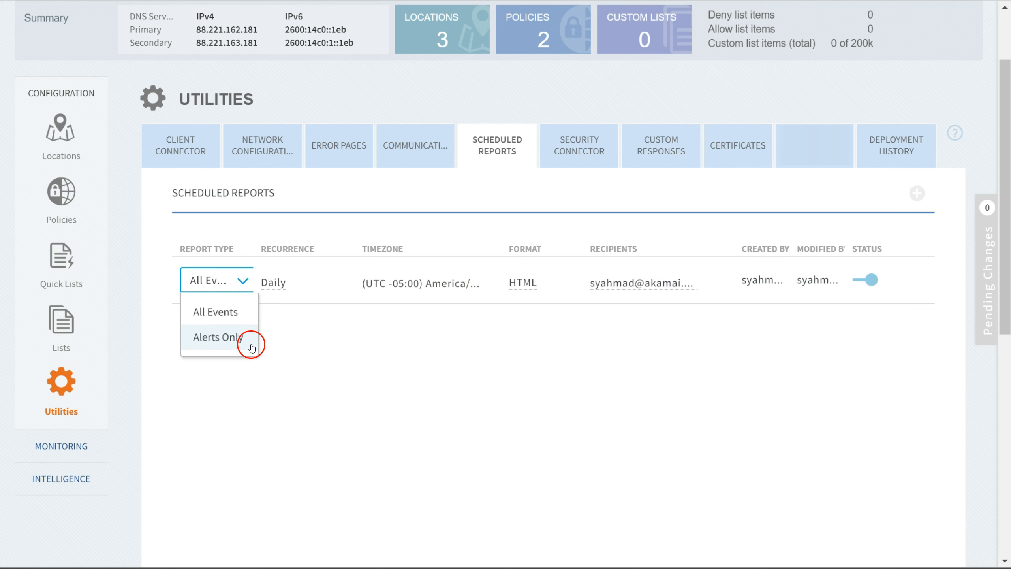
left_click(246, 305)
Set the scheduled report's recurrence to Daily and save the report
left_click(291, 282)
left_click(343, 279)
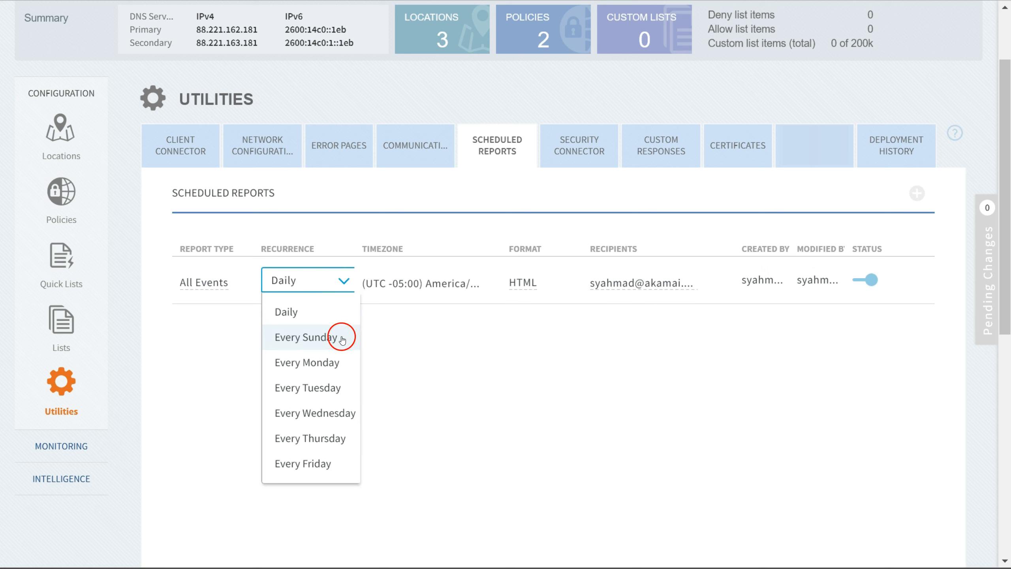
left_click(335, 311)
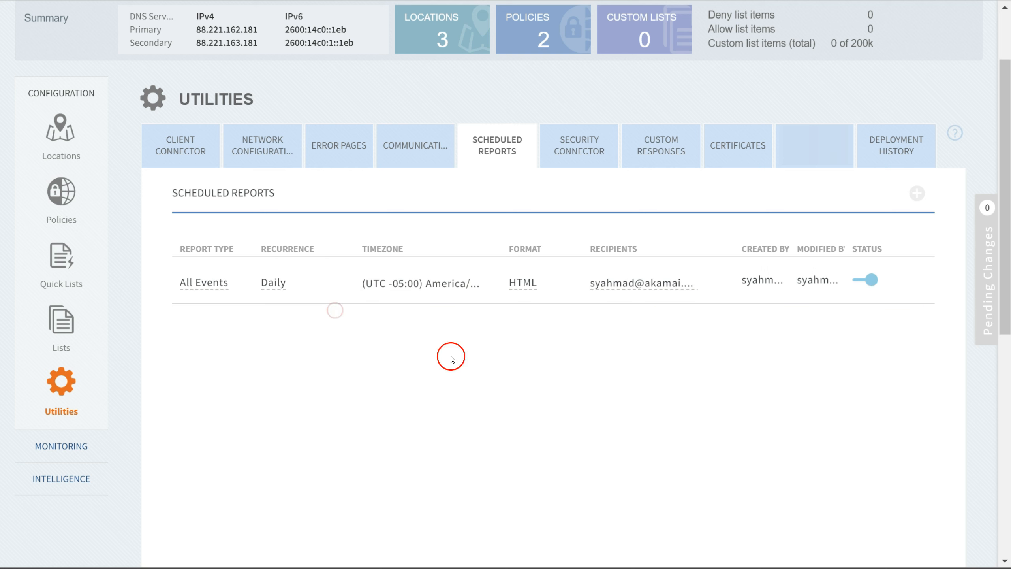
scroll(468, 365, "down", 4)
scroll(470, 369, "down", 3)
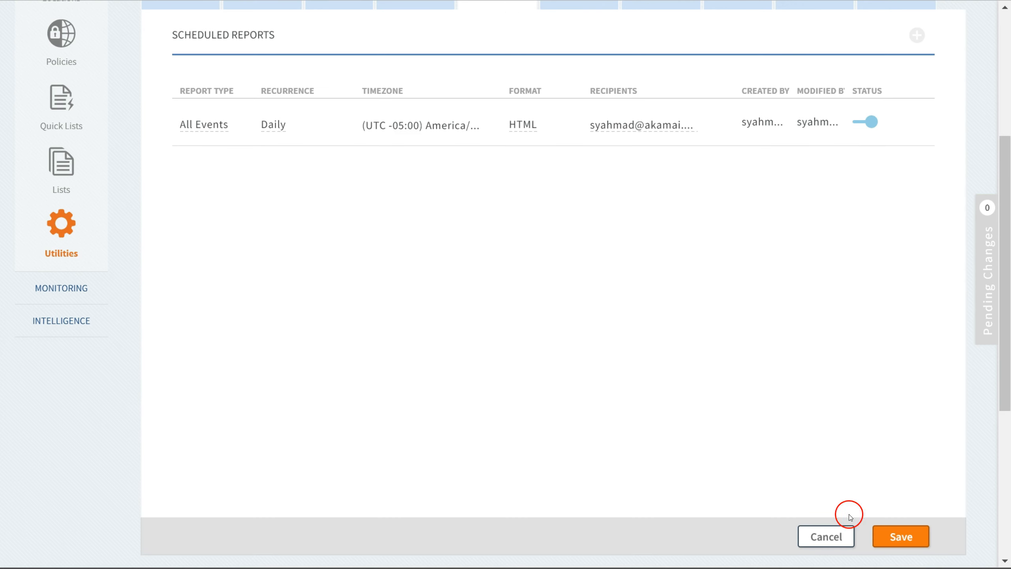
left_click(898, 537)
scroll(896, 539, "up", 3)
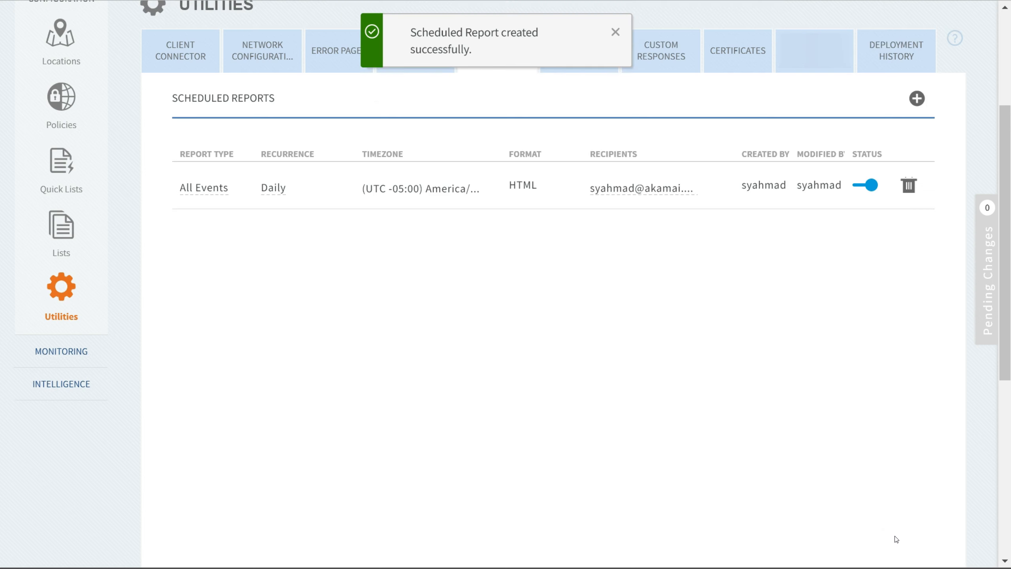
scroll(897, 539, "up", 1)
scroll(897, 538, "up", 2)
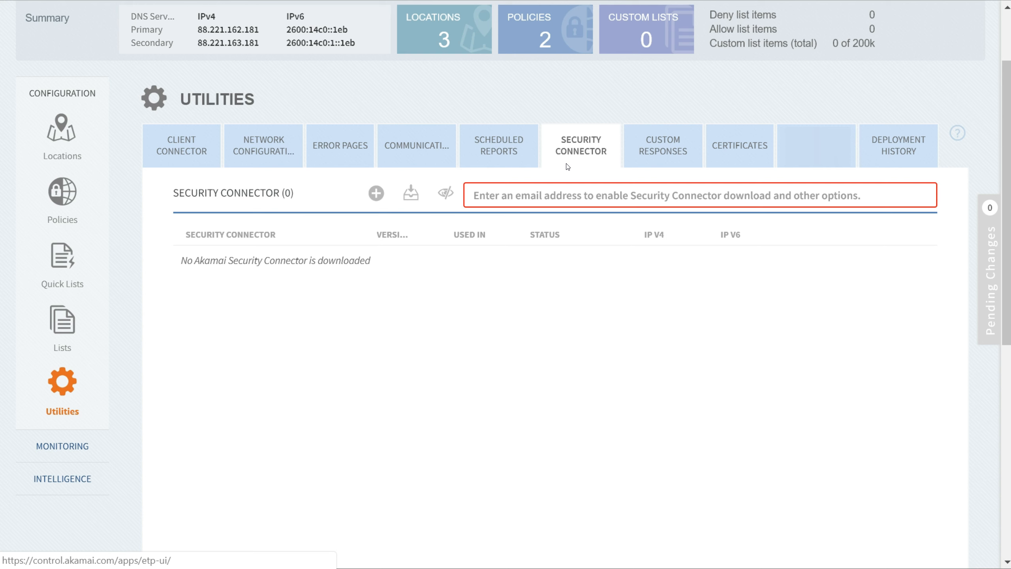
Examine the form for adding a custom response without saving it, and view the certificate creation options
left_click(653, 160)
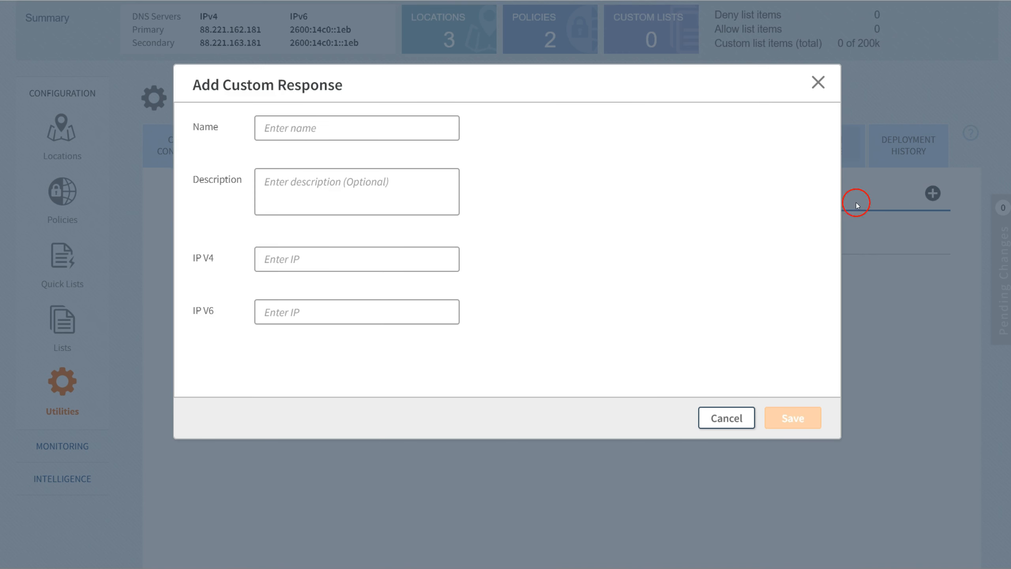
left_click(446, 134)
left_click(385, 254)
left_click(731, 412)
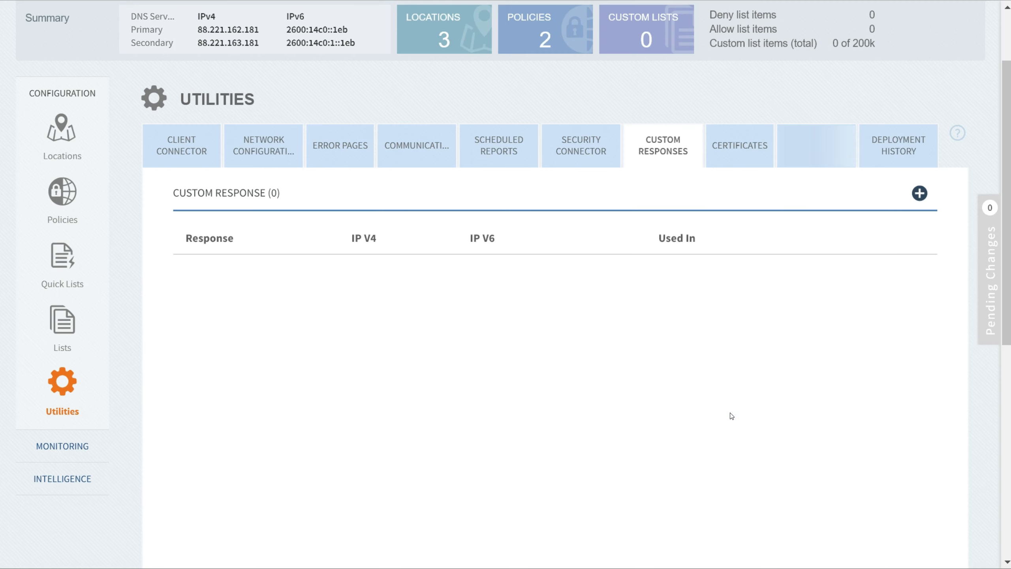
left_click(740, 145)
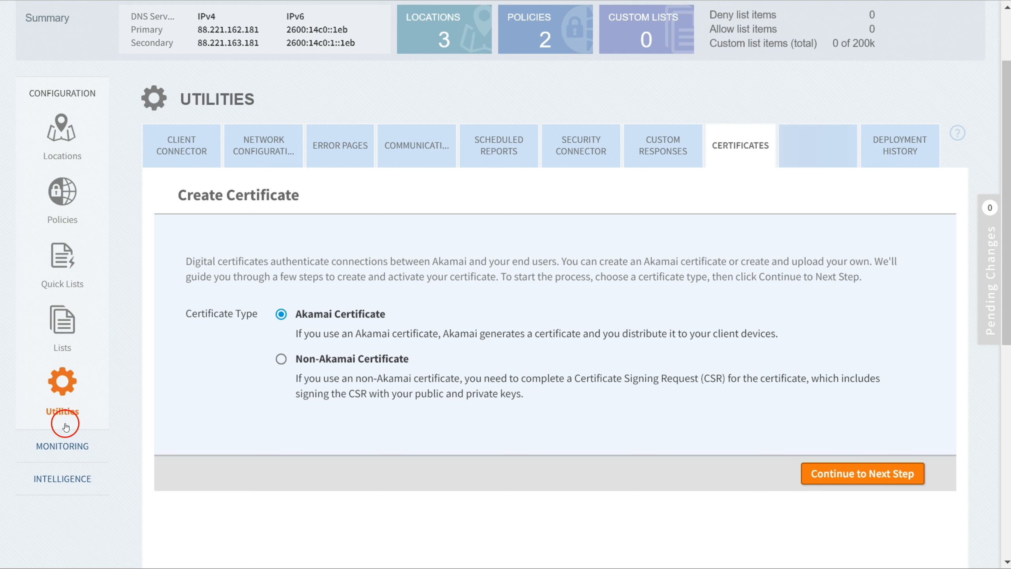
Open the monitoring dashboard and examine the threat event summaries and DNS threat charts
left_click(64, 446)
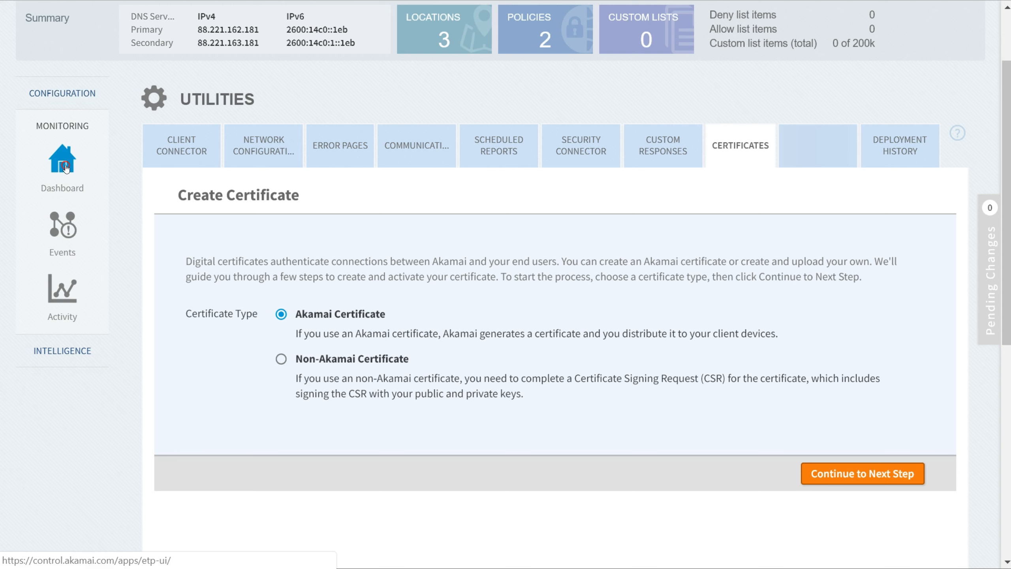
left_click(63, 168)
scroll(65, 169, "down", 2)
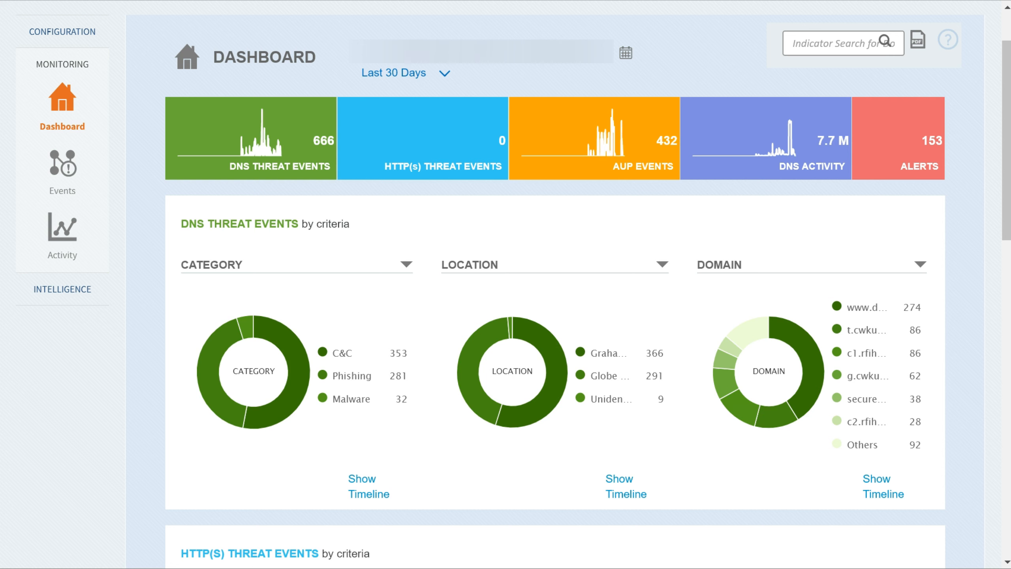
Run an Indicator Search for the domain vis.amazingmobi.com and examine its status and category
left_click(57, 281)
left_click(63, 128)
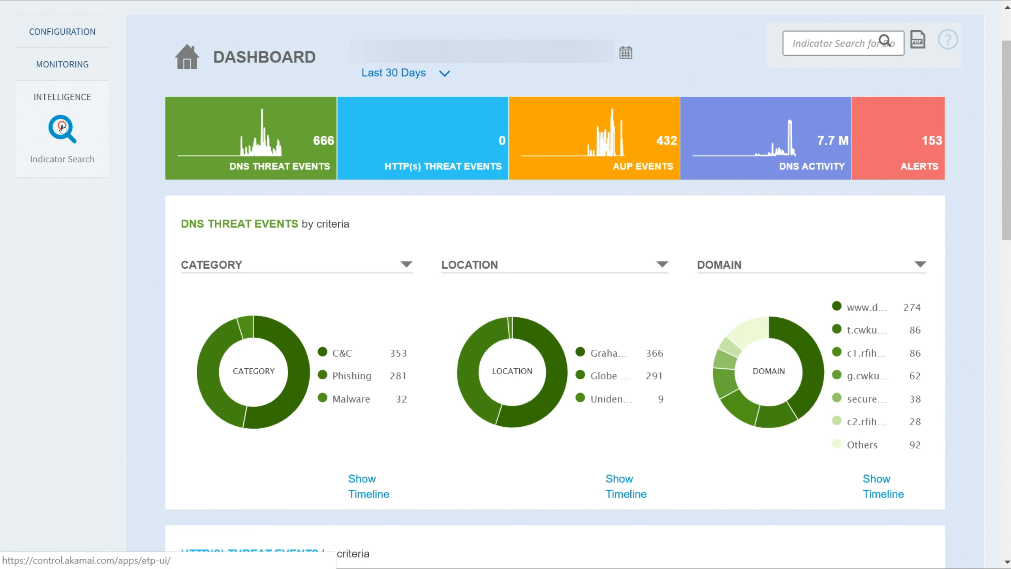
left_click(165, 99)
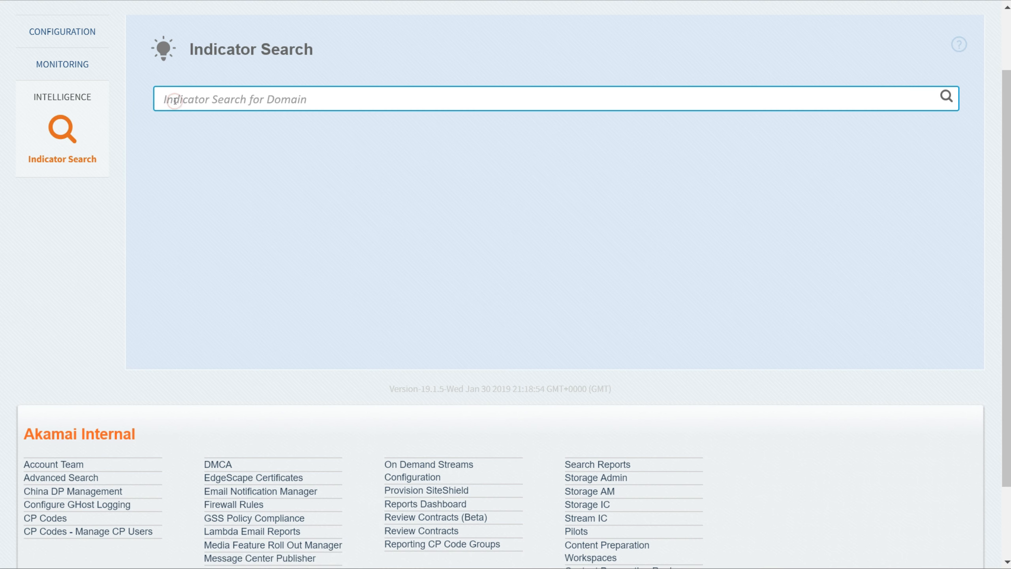
type("vis.amazingmobi.com")
key("Return")
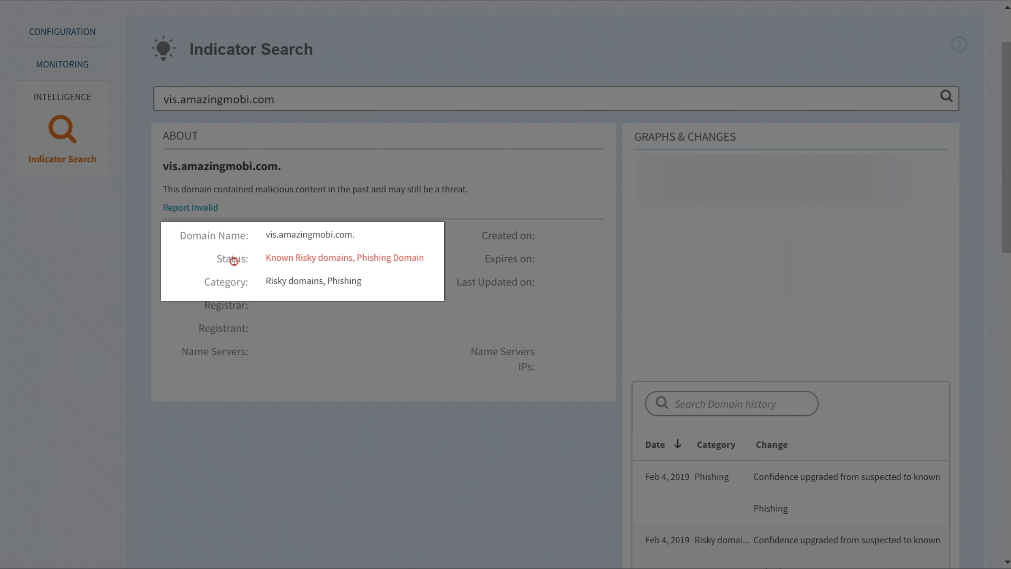
double_click(233, 259)
left_click(234, 262)
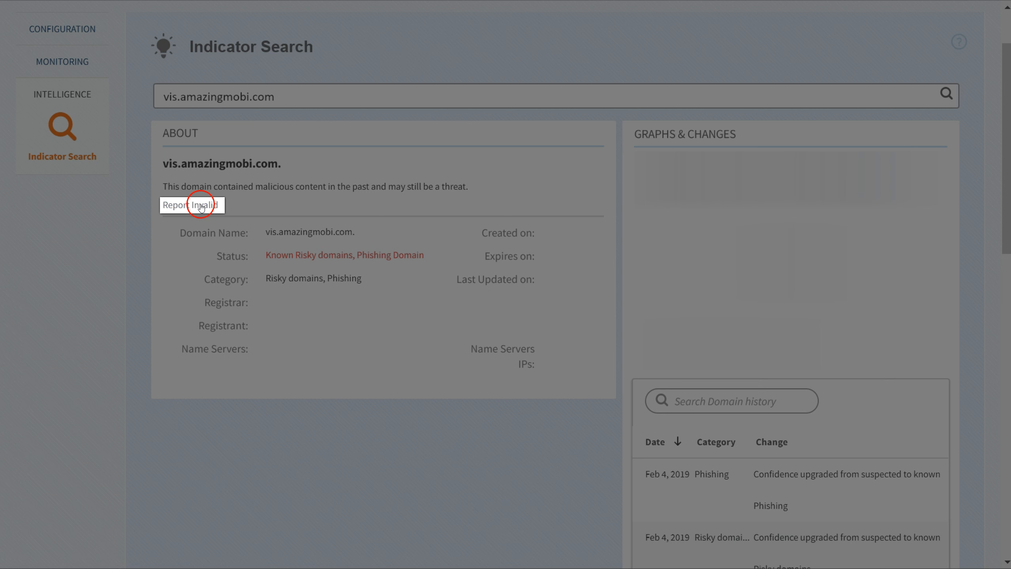
Examine the form for reporting the domain's classification as invalid, and cancel it without submitting
left_click(201, 206)
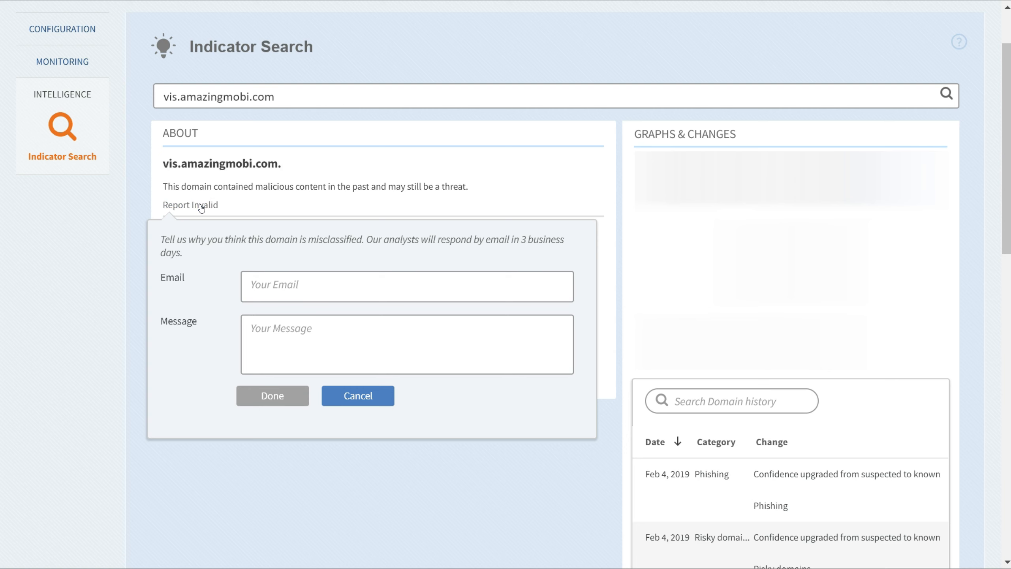
left_click(268, 289)
left_click(291, 354)
left_click(340, 394)
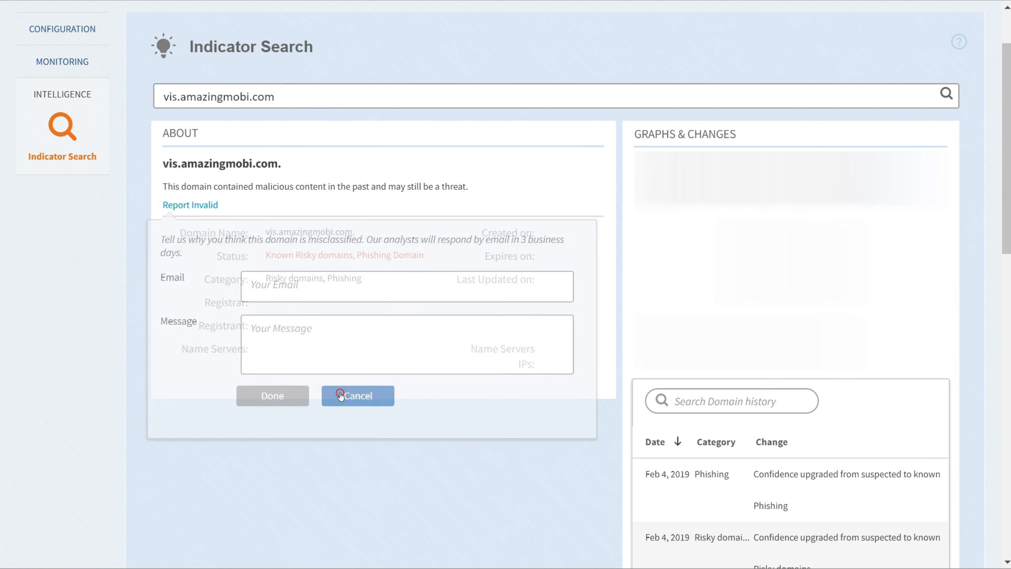
left_click(520, 441)
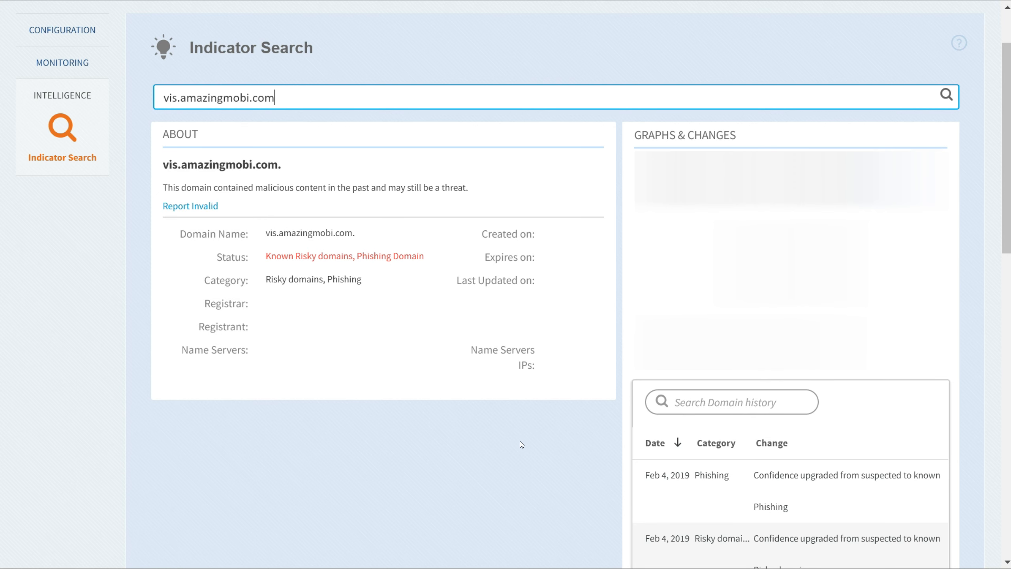
Open the Manage Users & Groups page and examine the user information form for creating a user
scroll(520, 441, "up", 2)
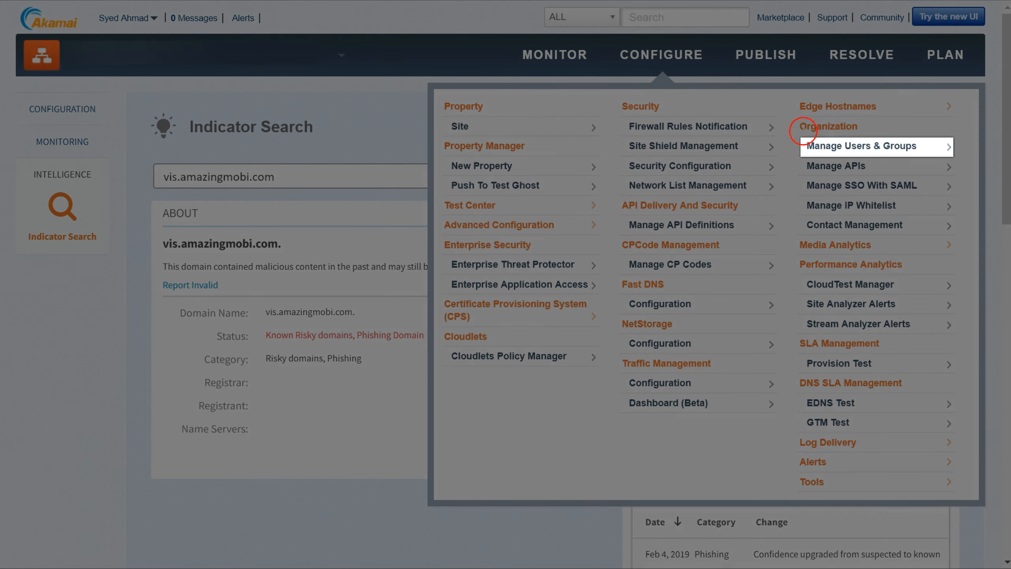
left_click(929, 151)
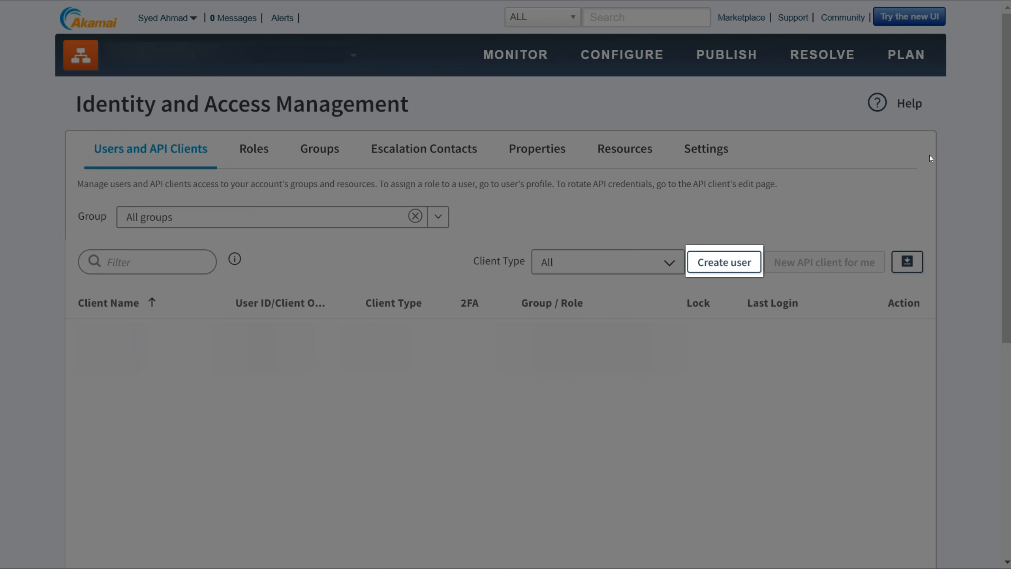
left_click(723, 262)
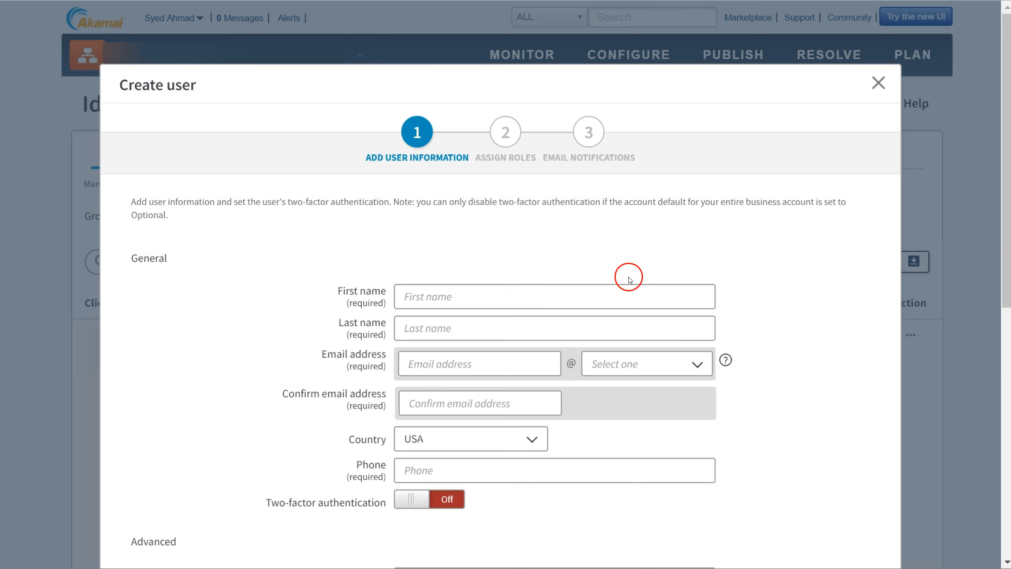
left_click(536, 287)
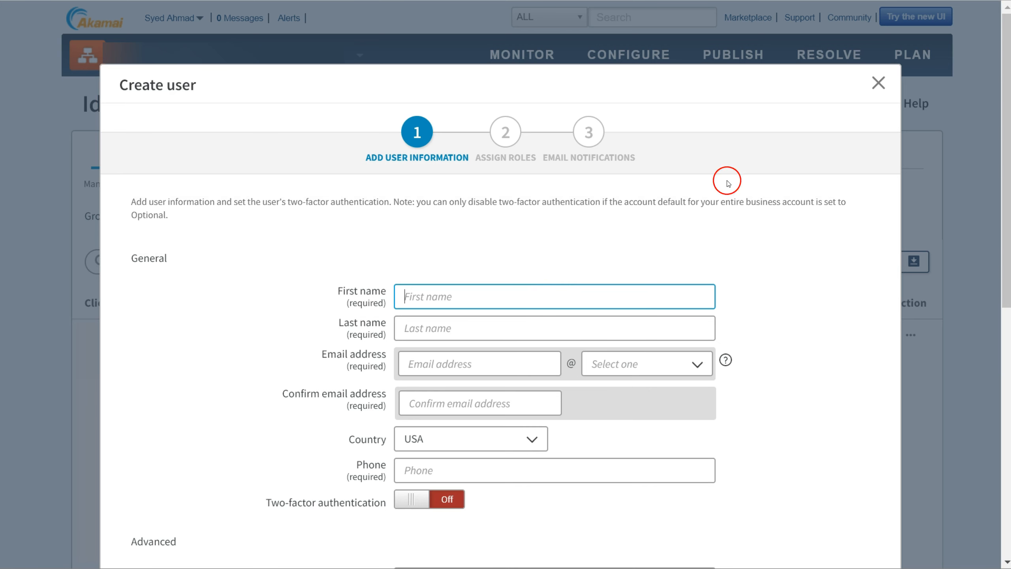